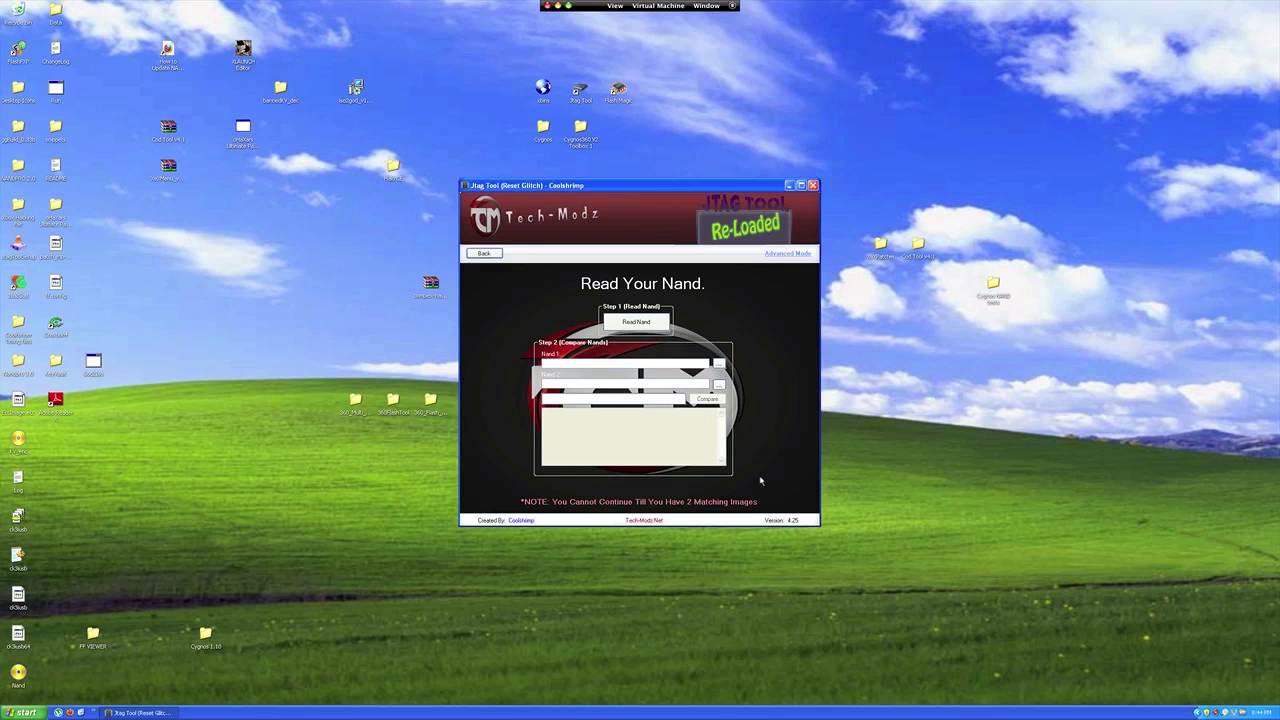
# Read the console's NAND and save the dump to the Desktop, named with the owner's nickname followed by Nand1.
pyautogui.click(650, 324)
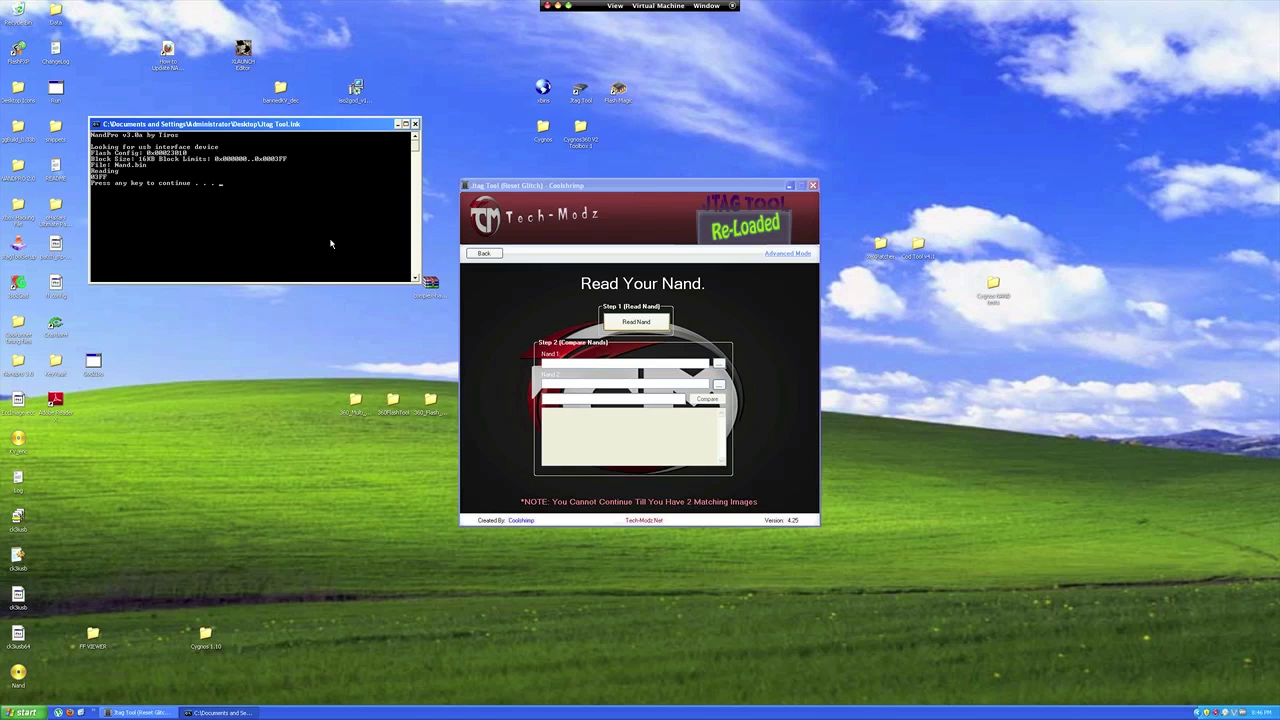
pyautogui.press('Return')
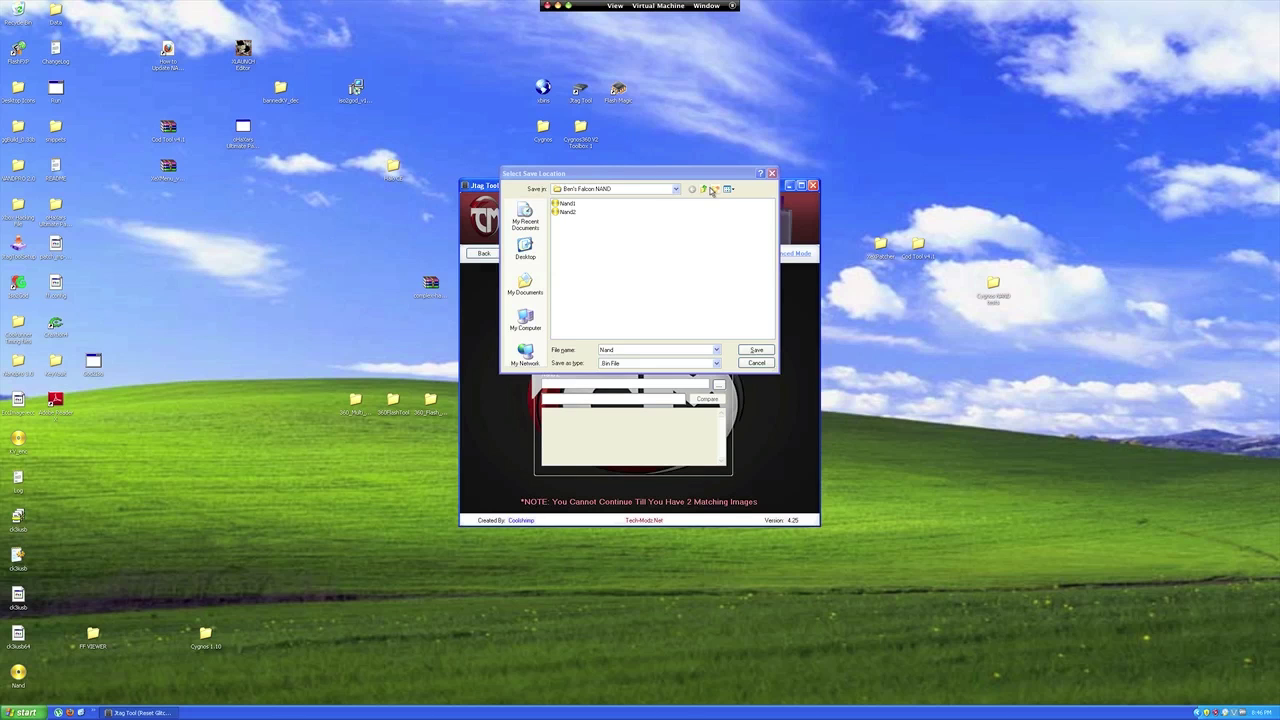
pyautogui.click(525, 252)
pyautogui.click(635, 348)
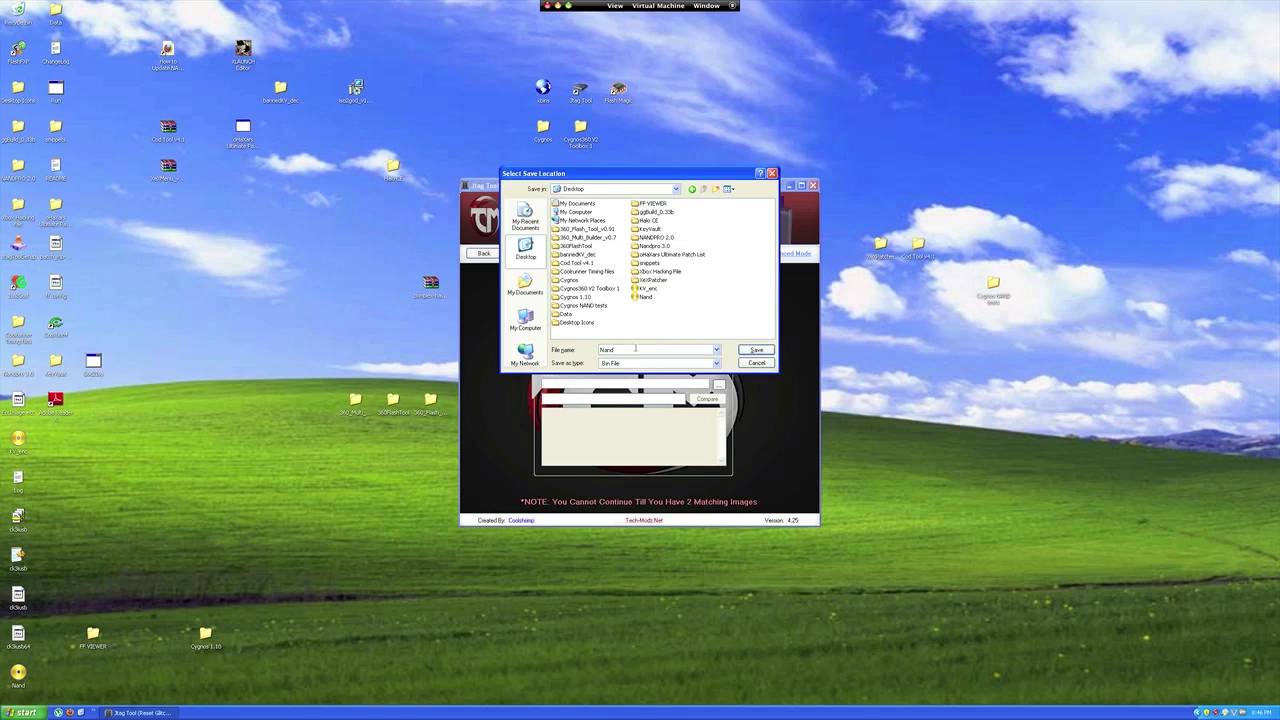
pyautogui.press('BackSpace')
pyautogui.press('BackSpace')
pyautogui.press('BackSpace')
pyautogui.press('BackSpace')
pyautogui.write('JonnyGunsNand1')
pyautogui.click(757, 351)
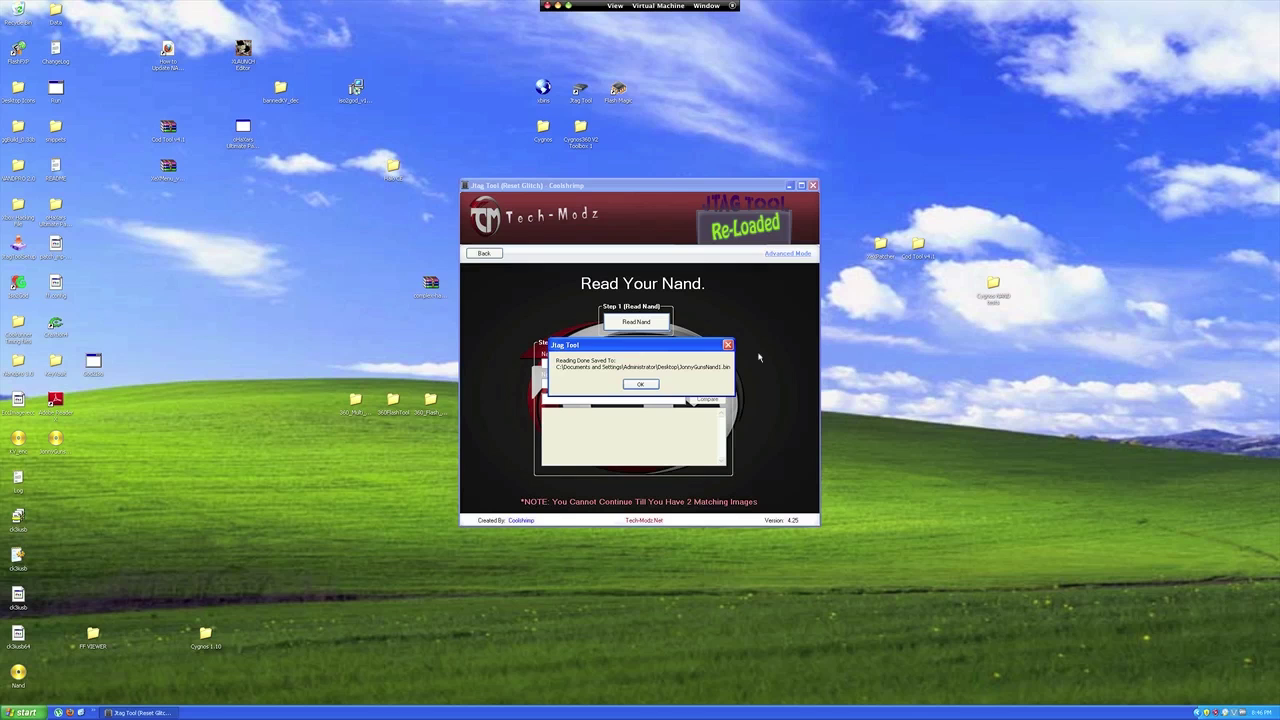
pyautogui.click(641, 384)
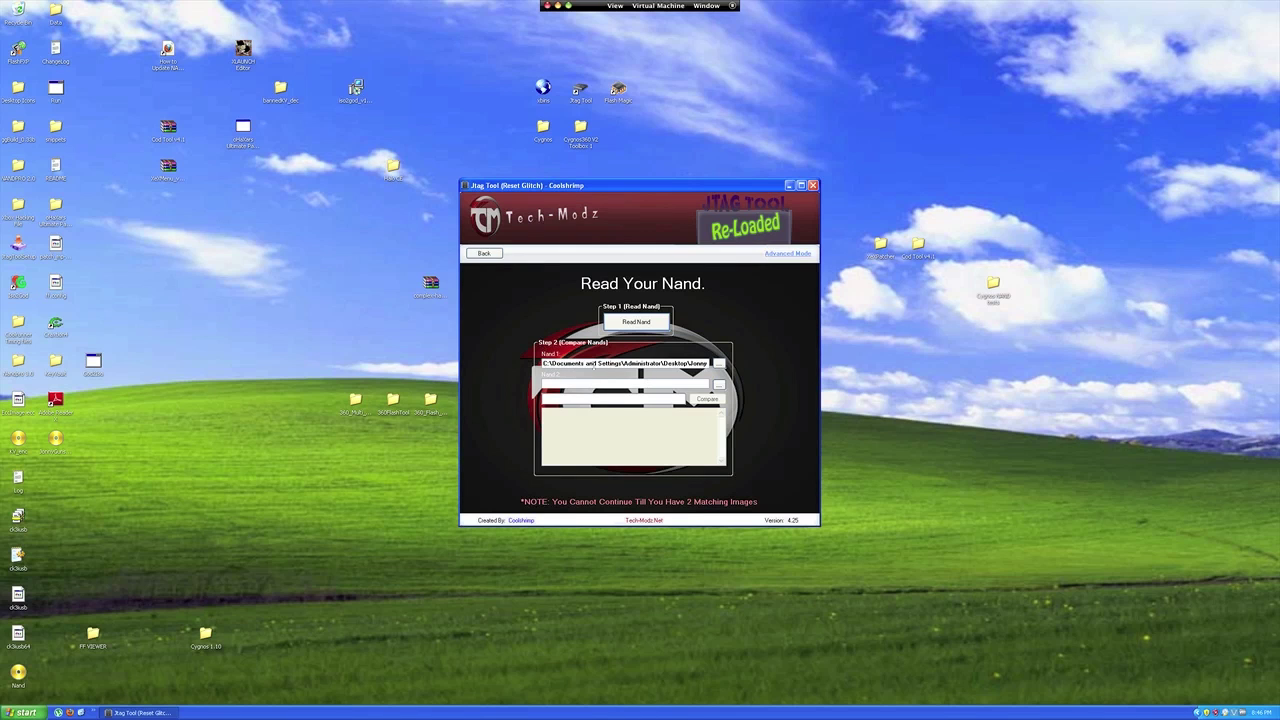
# Read the NAND a second time and save the dump to the Desktop under the owner's nickname followed by Nand2.
pyautogui.click(640, 321)
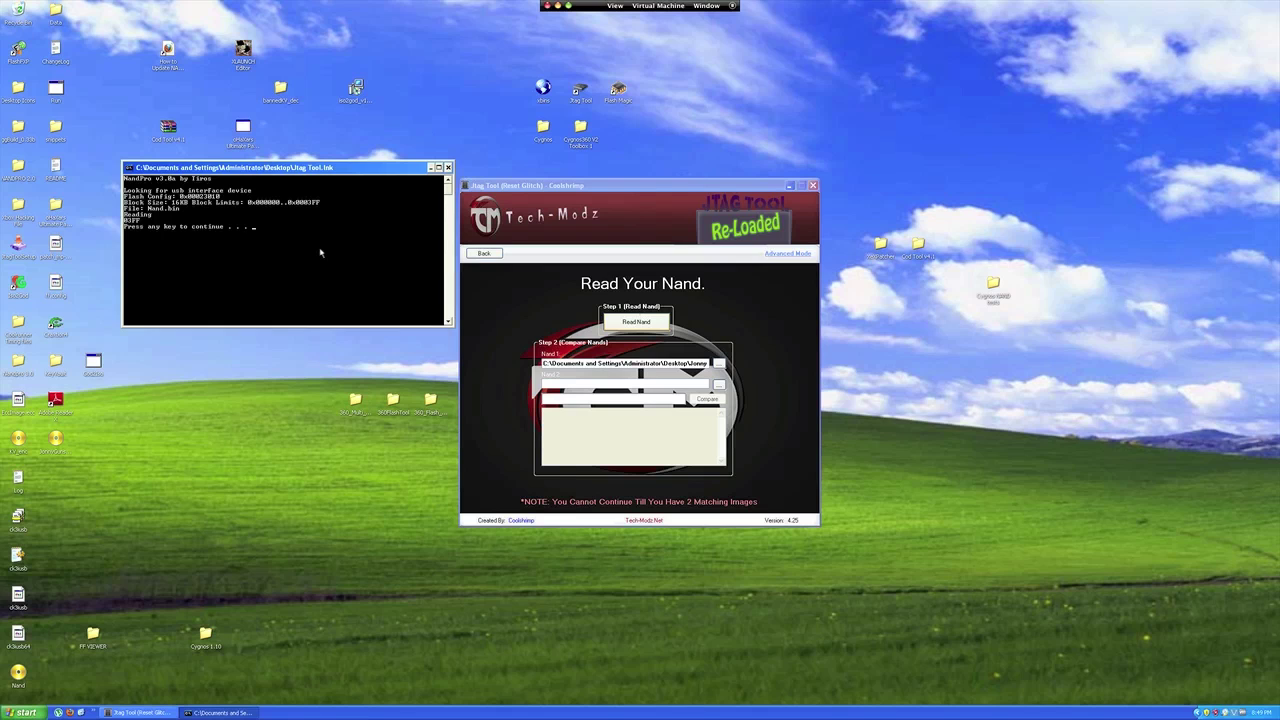
pyautogui.press('Return')
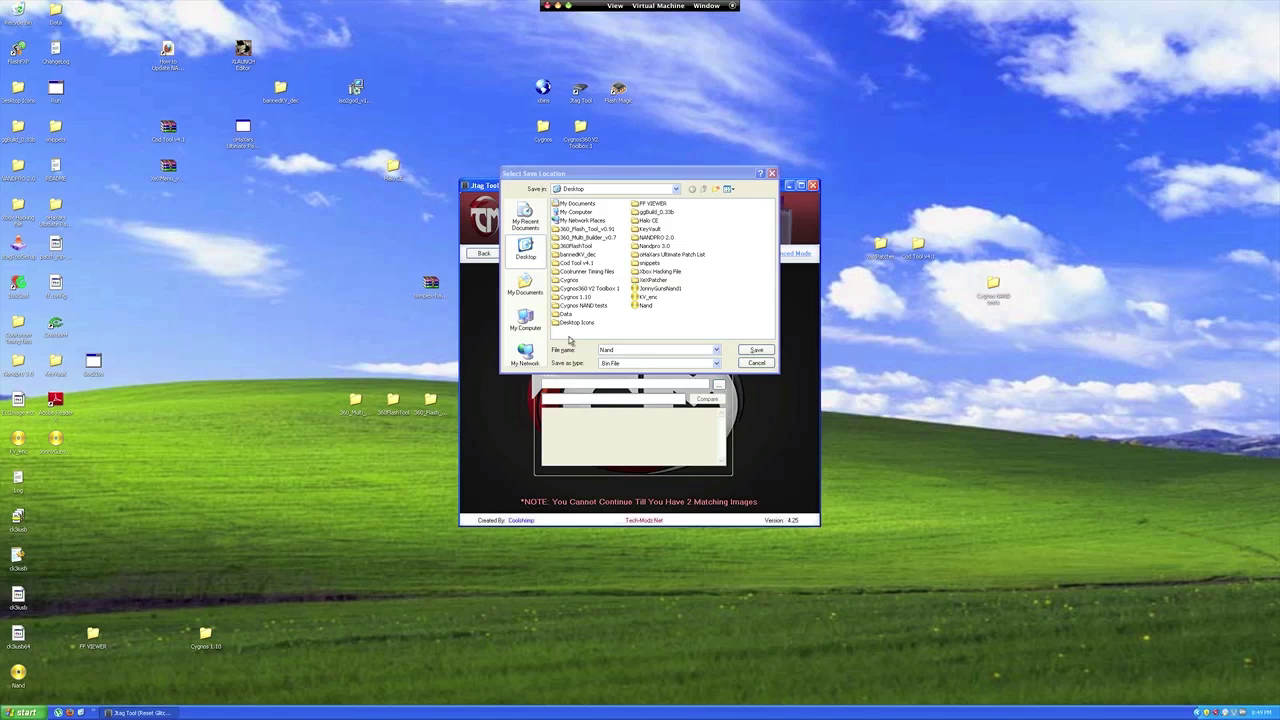
pyautogui.click(614, 350)
pyautogui.write('JonnyGuns')
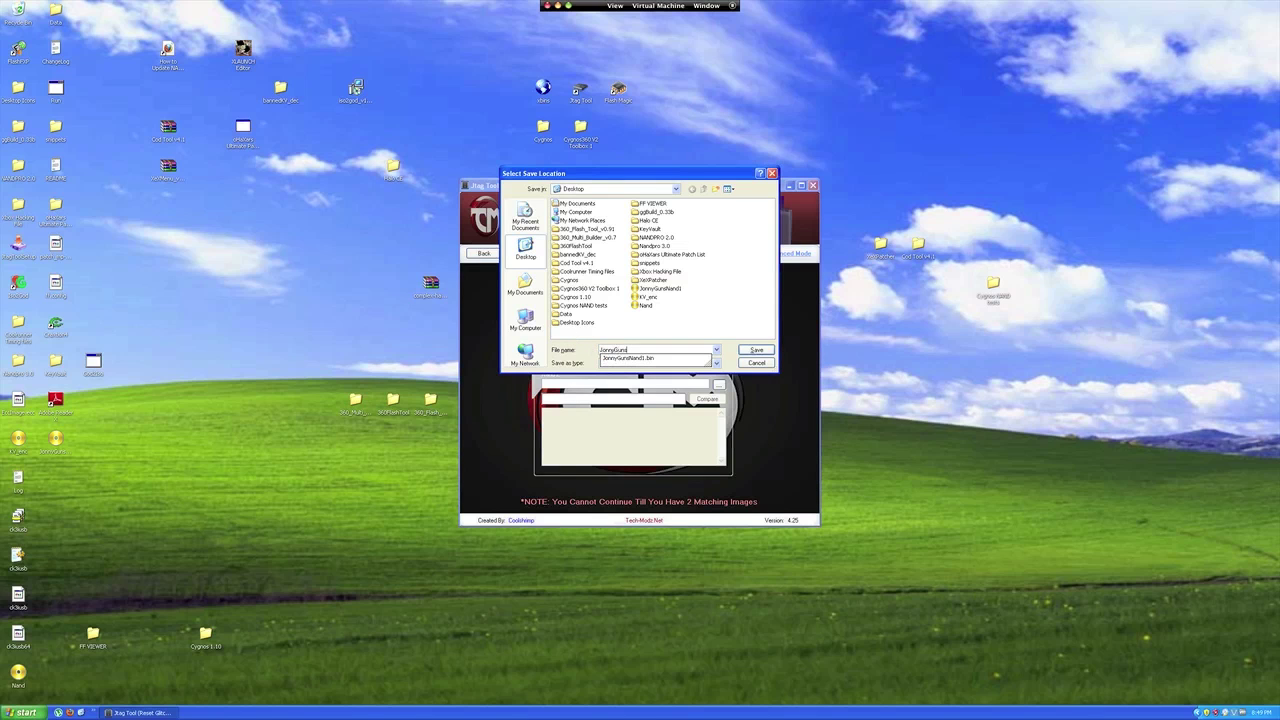
pyautogui.press('Down')
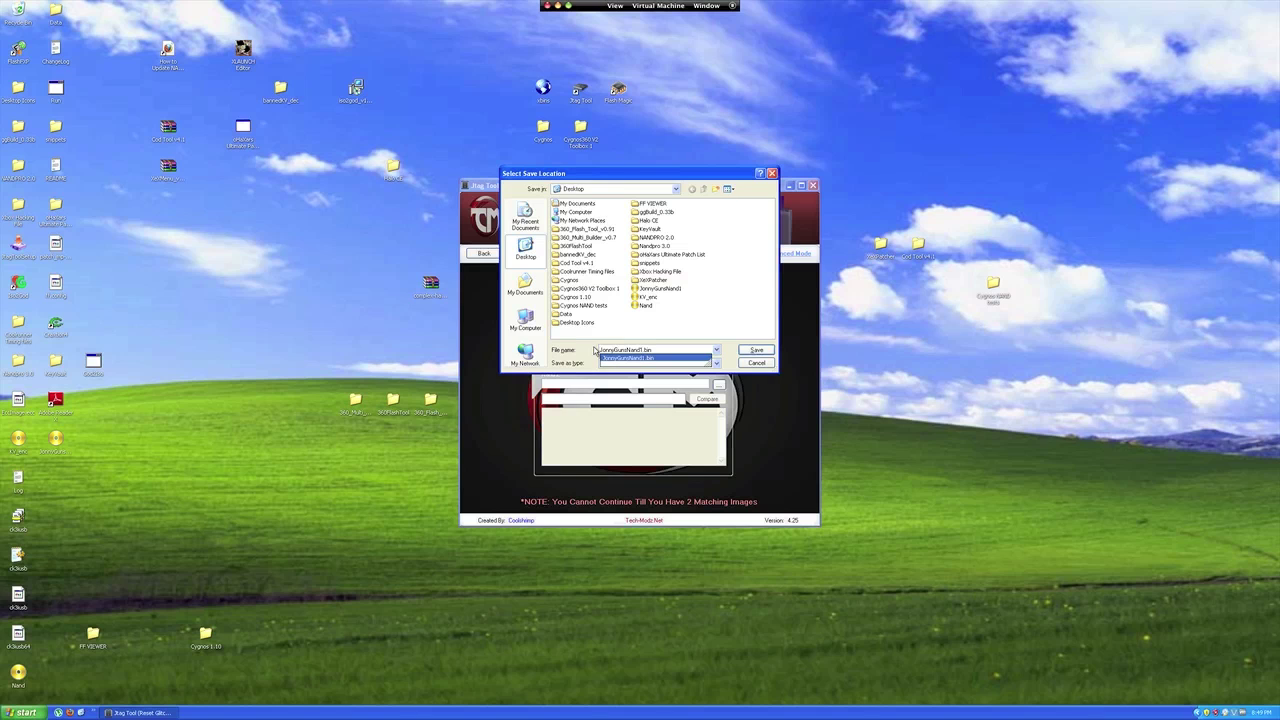
pyautogui.press('Return')
pyautogui.press('Return')
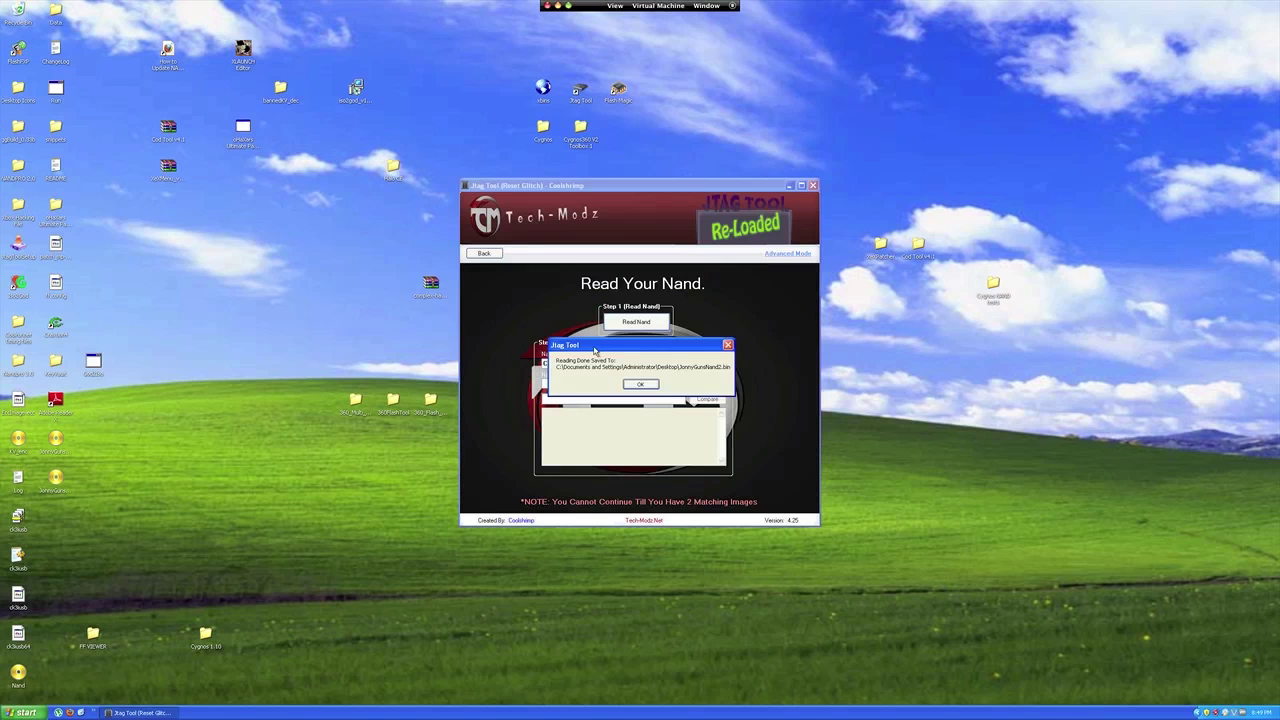
pyautogui.click(645, 385)
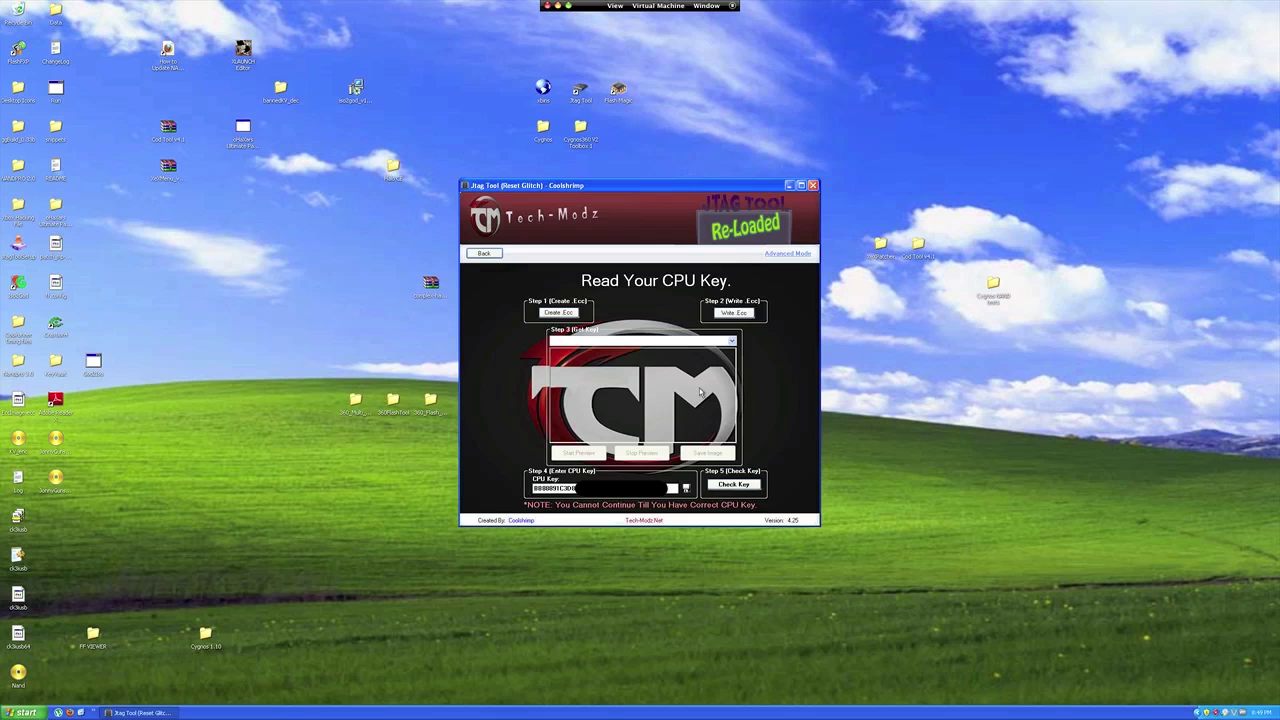
# Create a desktop folder named with the owner's first name plus "Jasper Elite NANDS" and move both NAND dumps into it.
pyautogui.rightClick(232, 410)
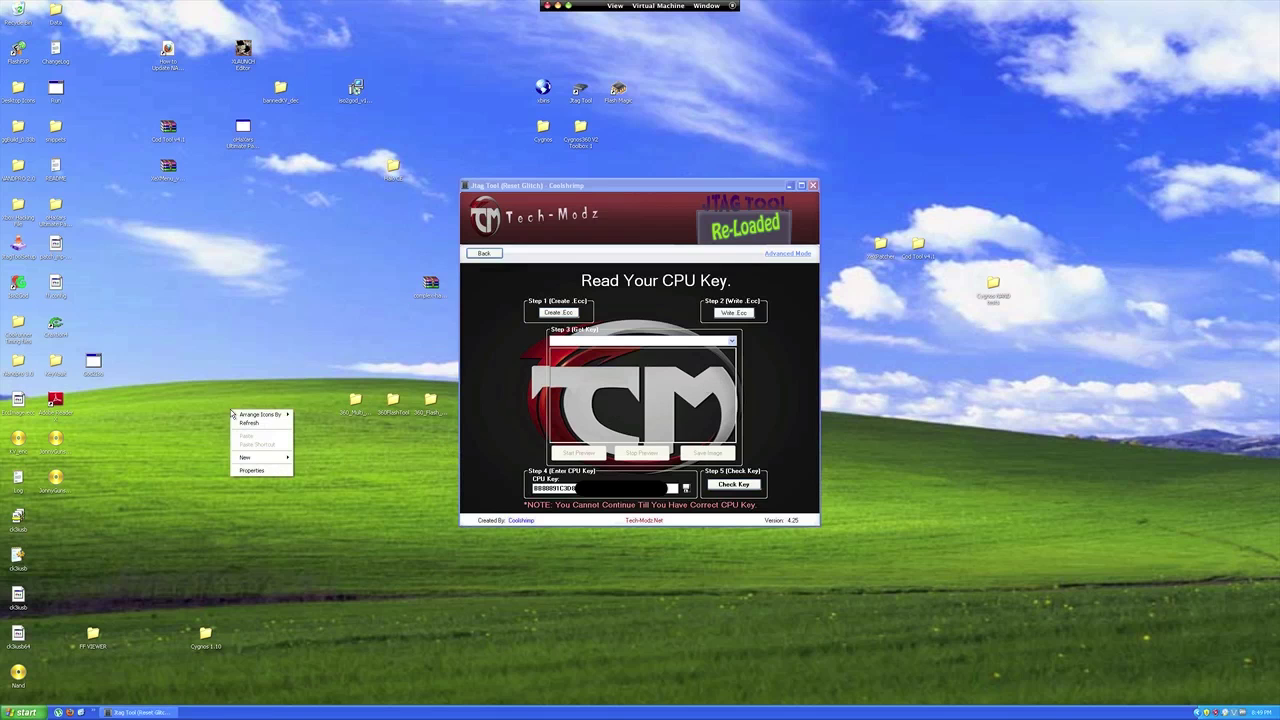
pyautogui.moveTo(266, 458)
pyautogui.click(325, 460)
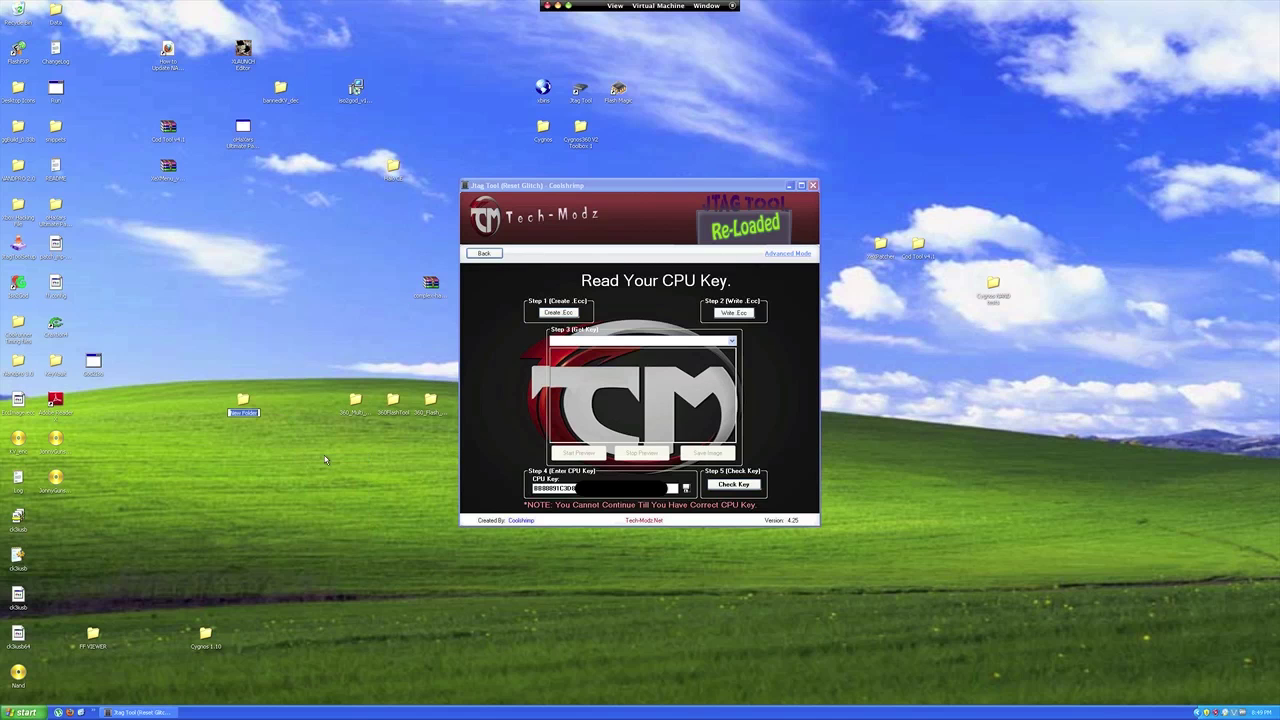
pyautogui.write('Jonni')
pyautogui.press('BackSpace')
pyautogui.press('BackSpace')
pyautogui.write('i')
pyautogui.write('ny')
pyautogui.write("'s Jasper")
pyautogui.write(' Elite N')
pyautogui.write('AND')
pyautogui.write('S')
pyautogui.moveTo(92, 510); pyautogui.dragTo(262, 452)
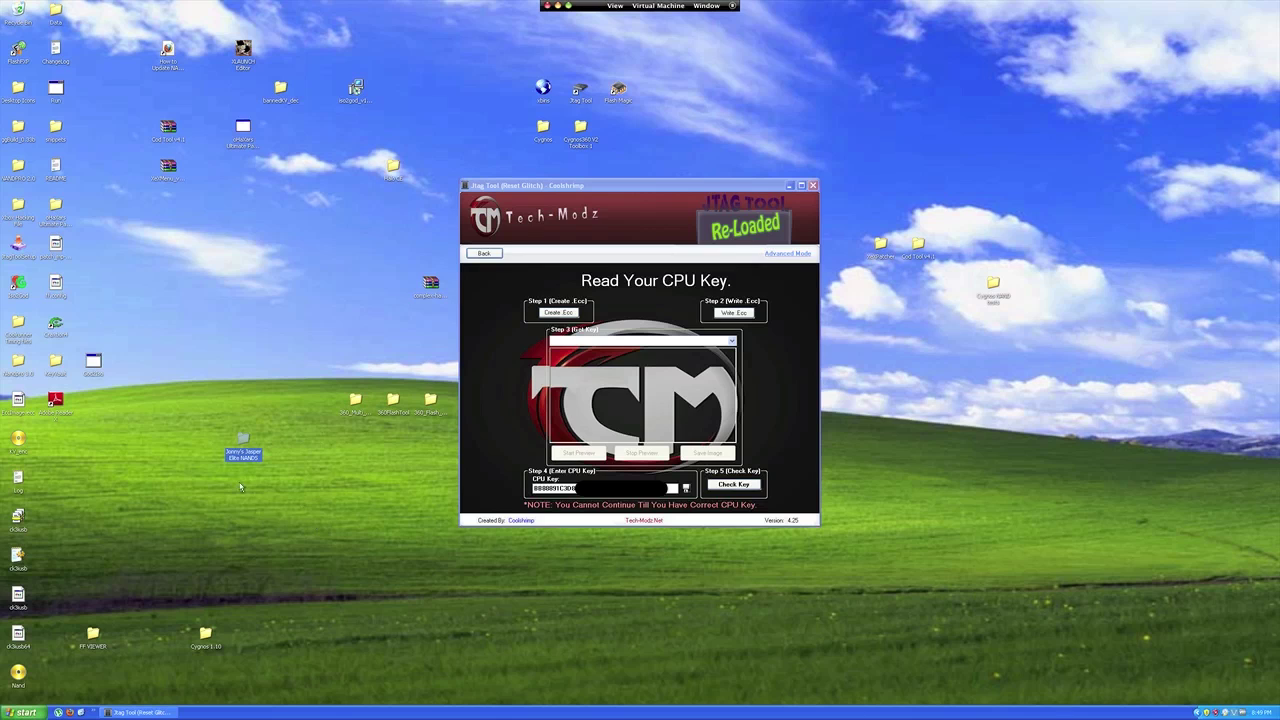
pyautogui.moveTo(246, 447)
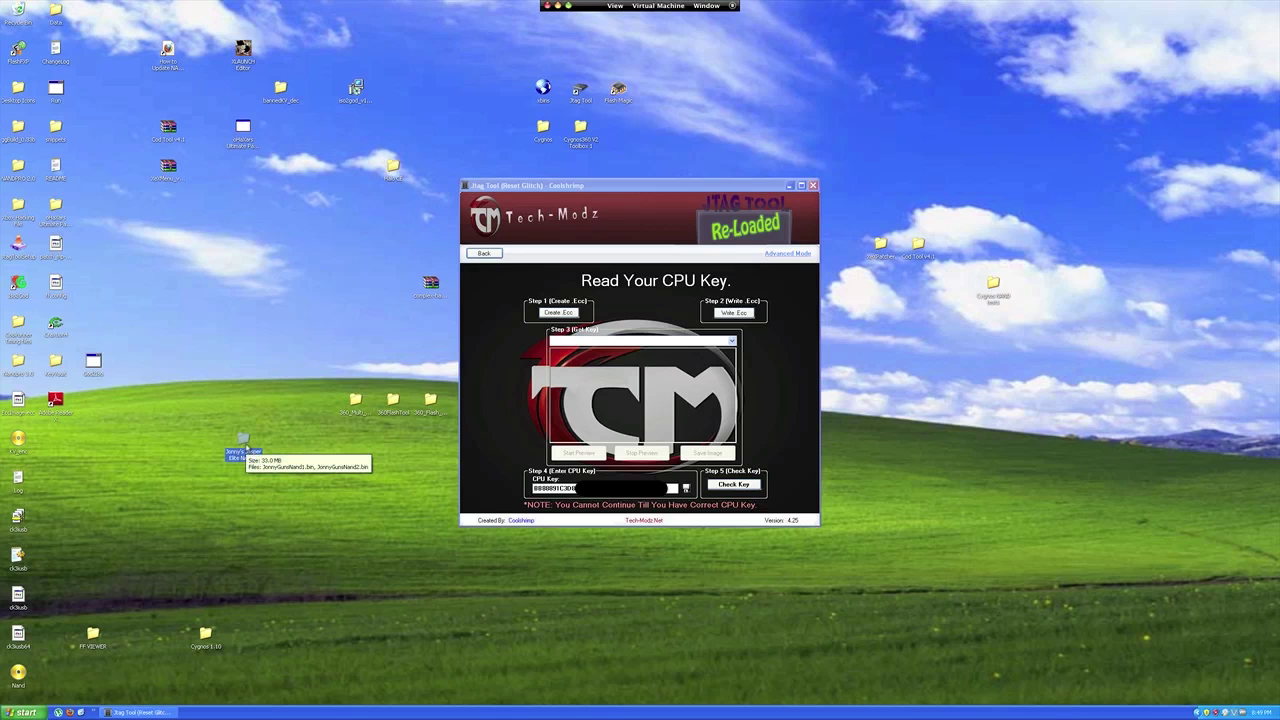
# Create an ECC image from the Nand1 dump and save it as EccImage in the Jasper Elite NANDS folder.
pyautogui.click(556, 313)
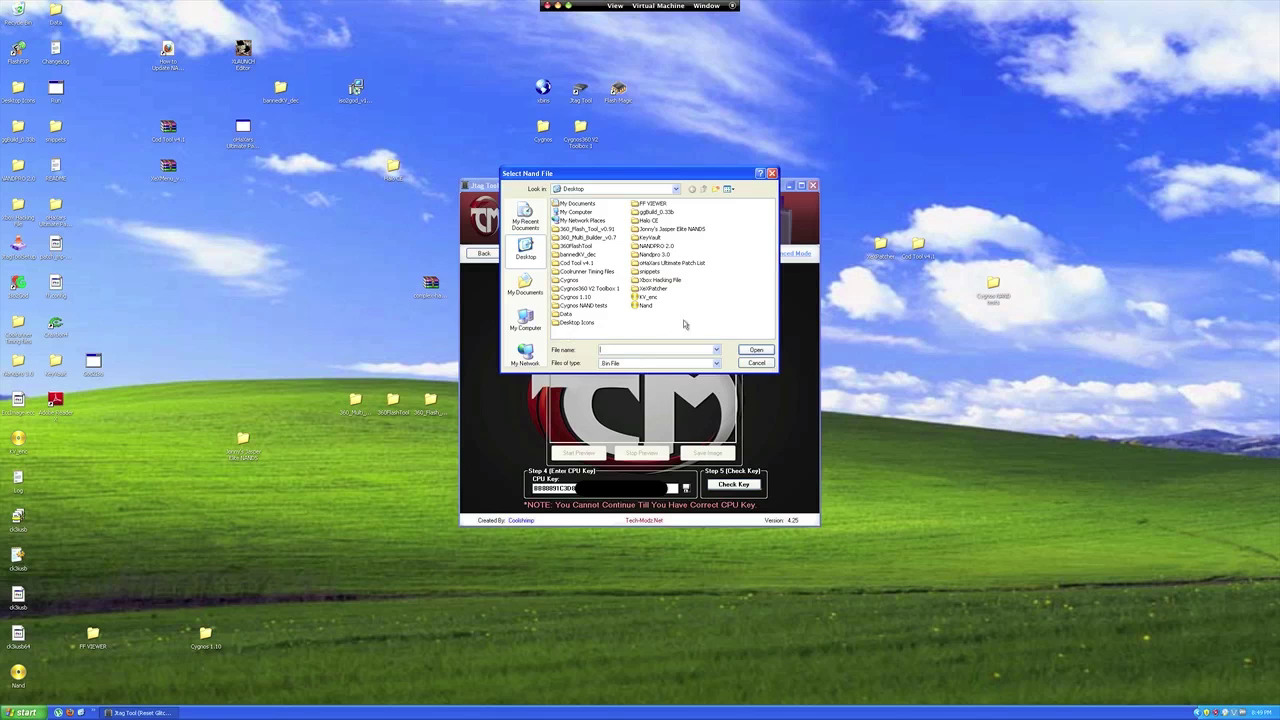
pyautogui.click(696, 231)
pyautogui.doubleClick(696, 231)
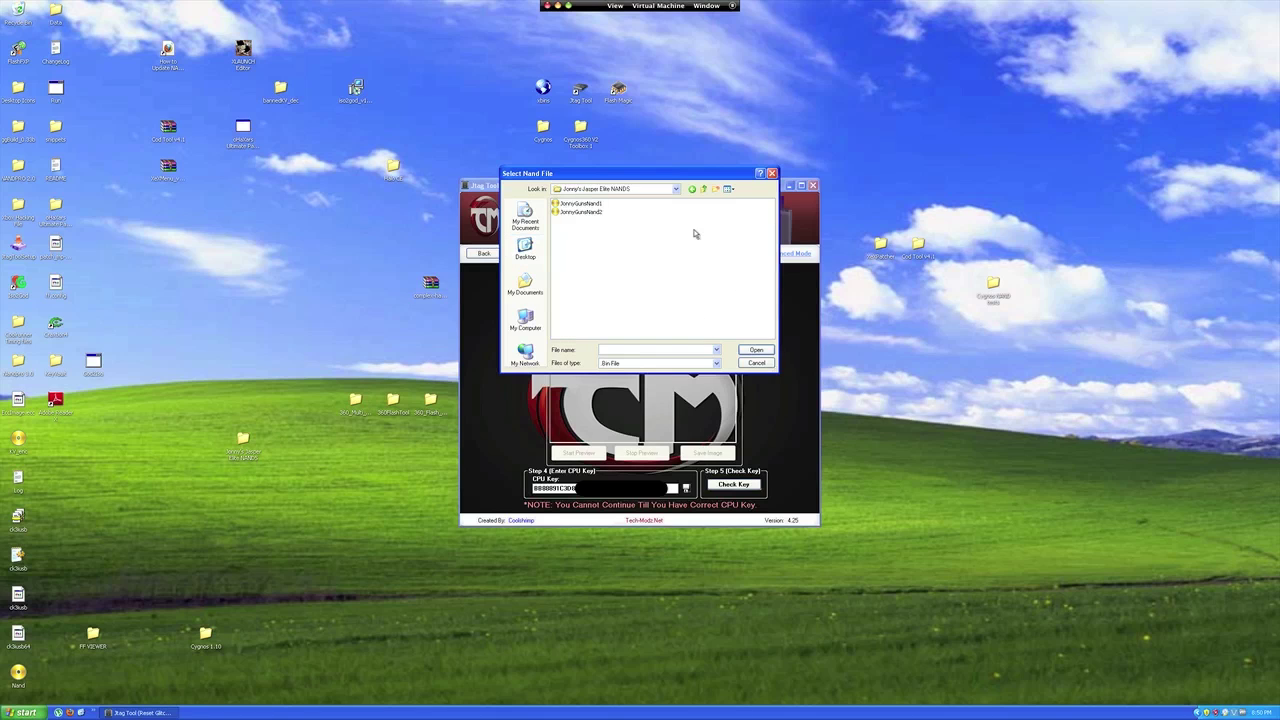
pyautogui.doubleClick(593, 205)
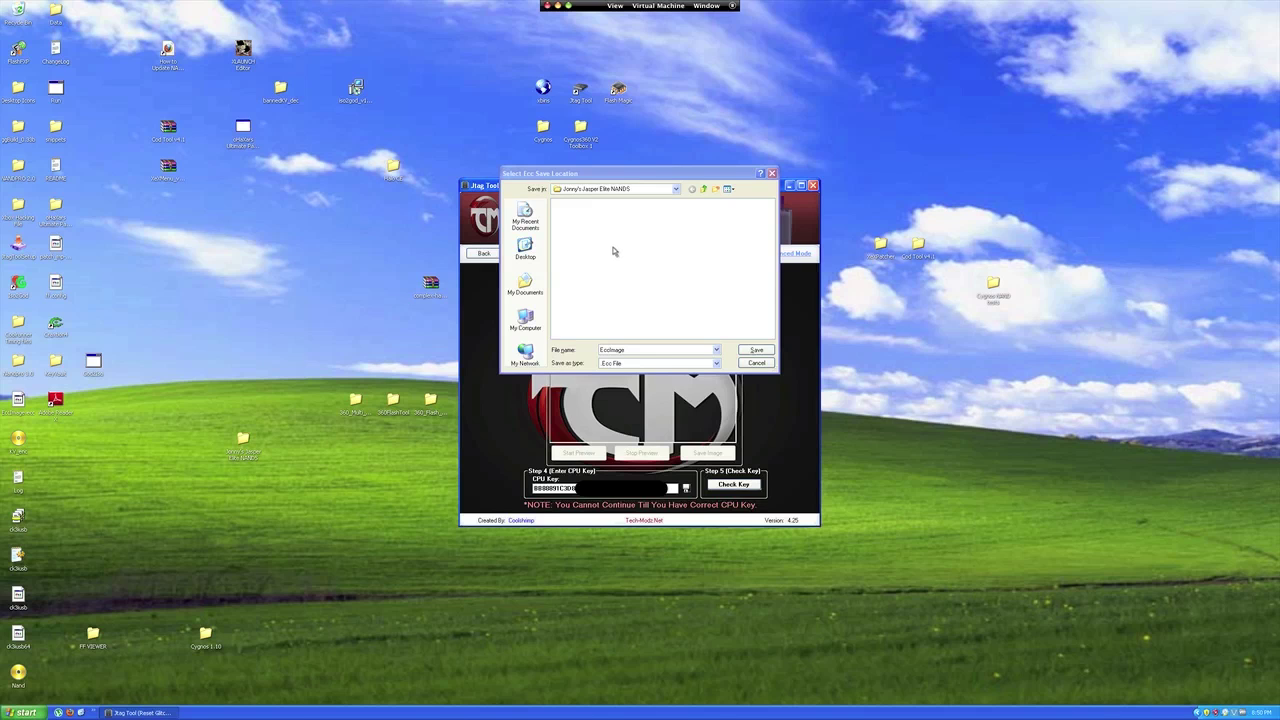
pyautogui.click(768, 352)
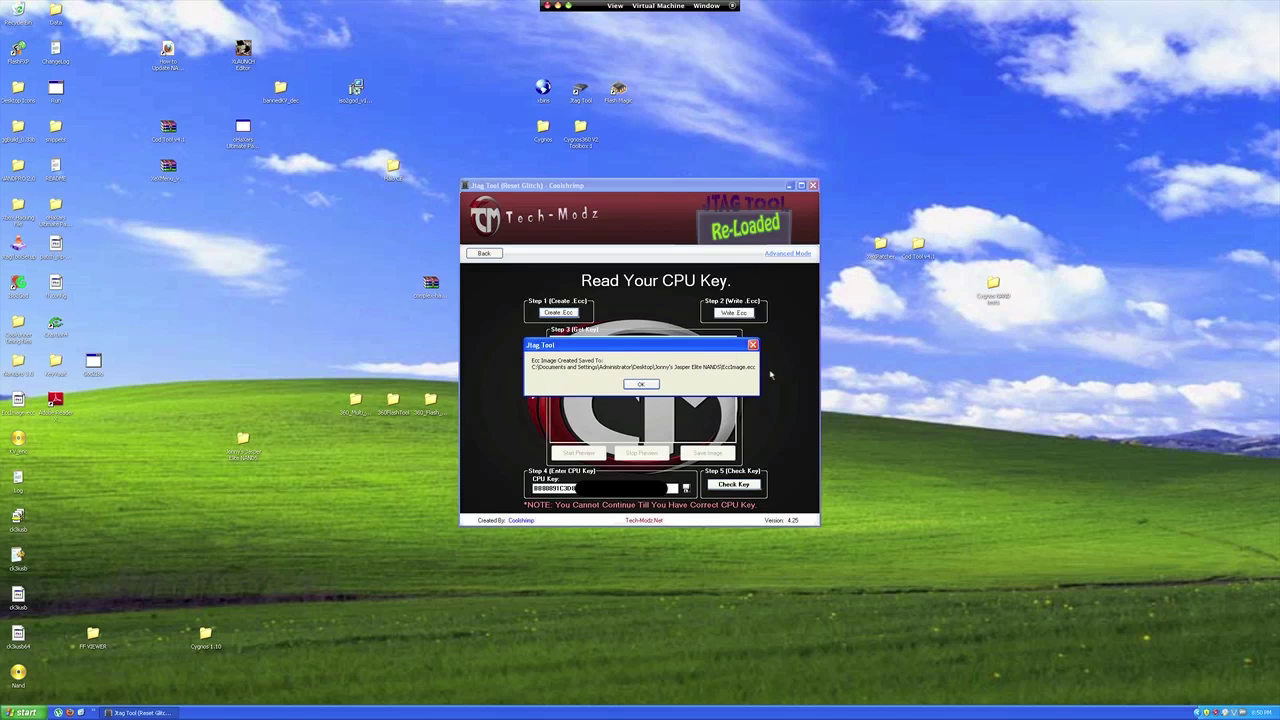
pyautogui.click(638, 385)
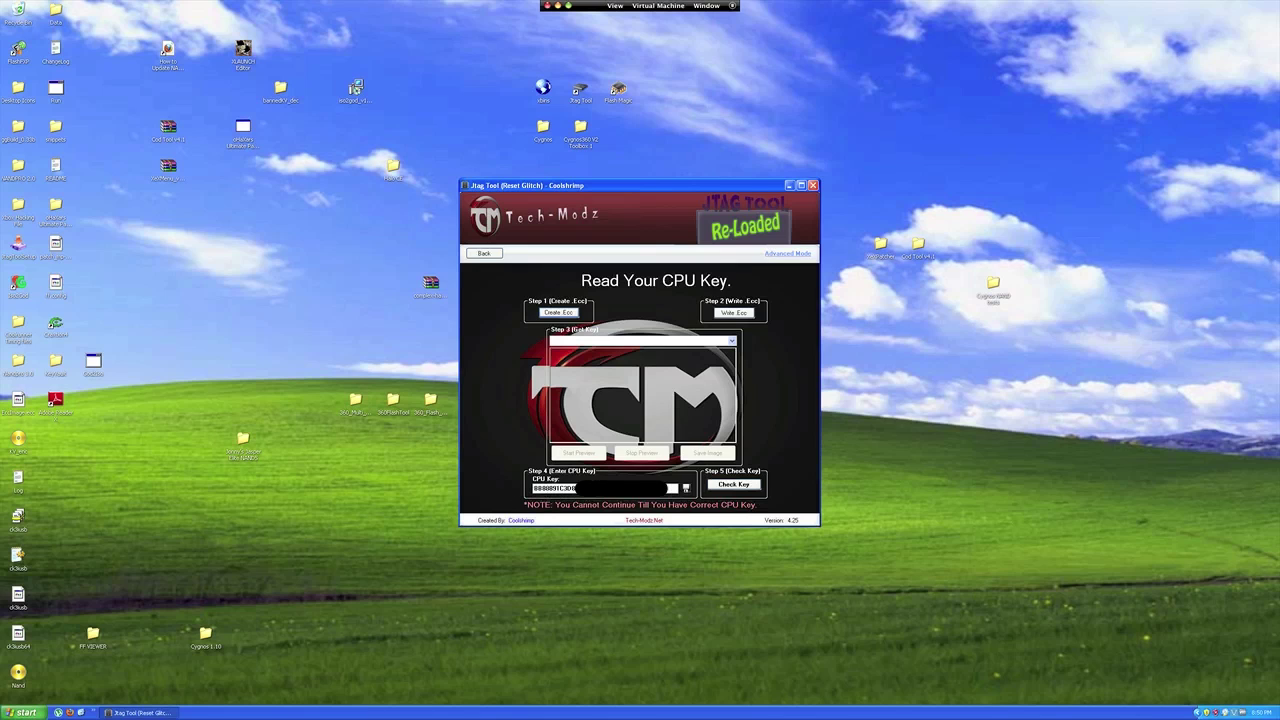
# Write EccImage.ecc from the Jasper Elite NANDS folder to the console.
pyautogui.click(736, 313)
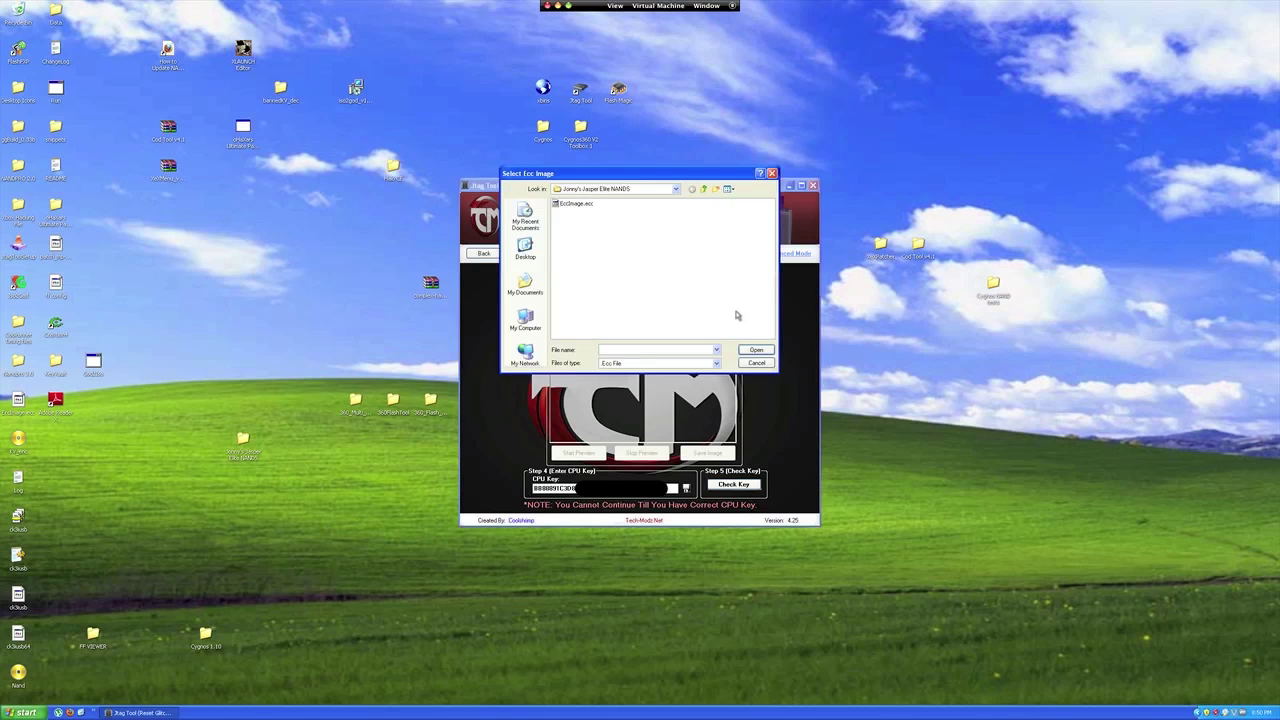
pyautogui.click(589, 207)
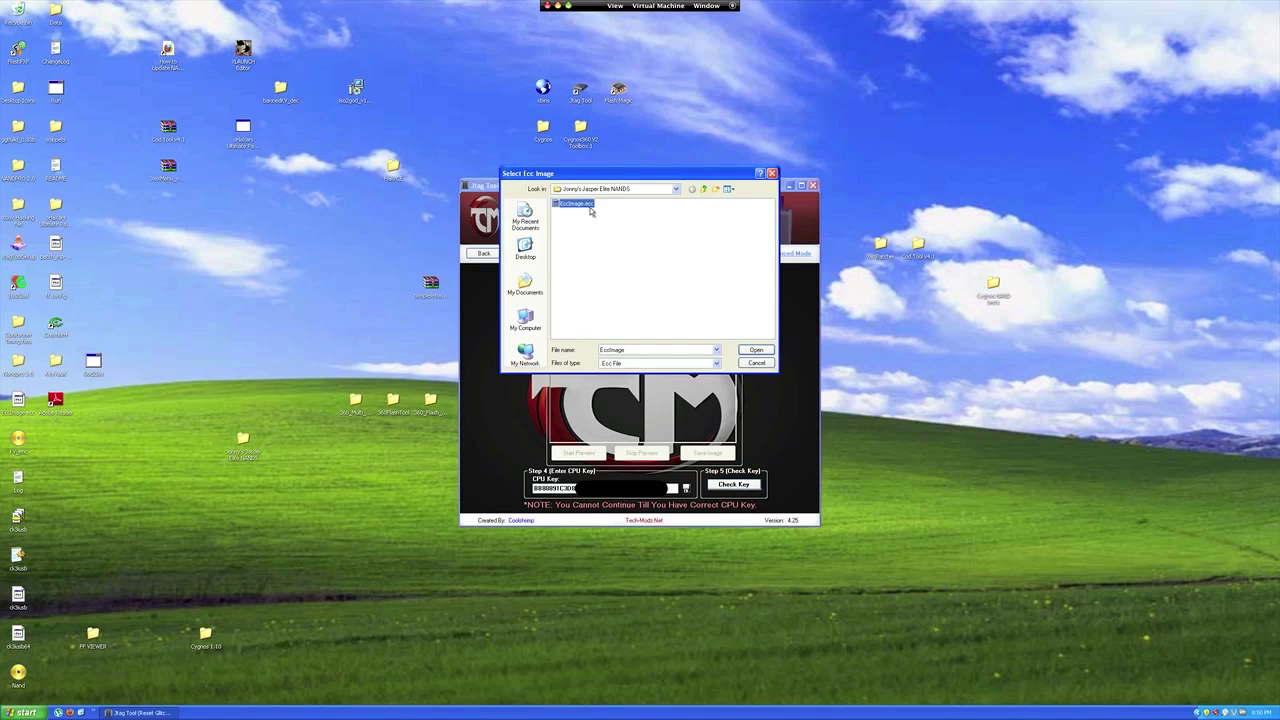
pyautogui.click(760, 349)
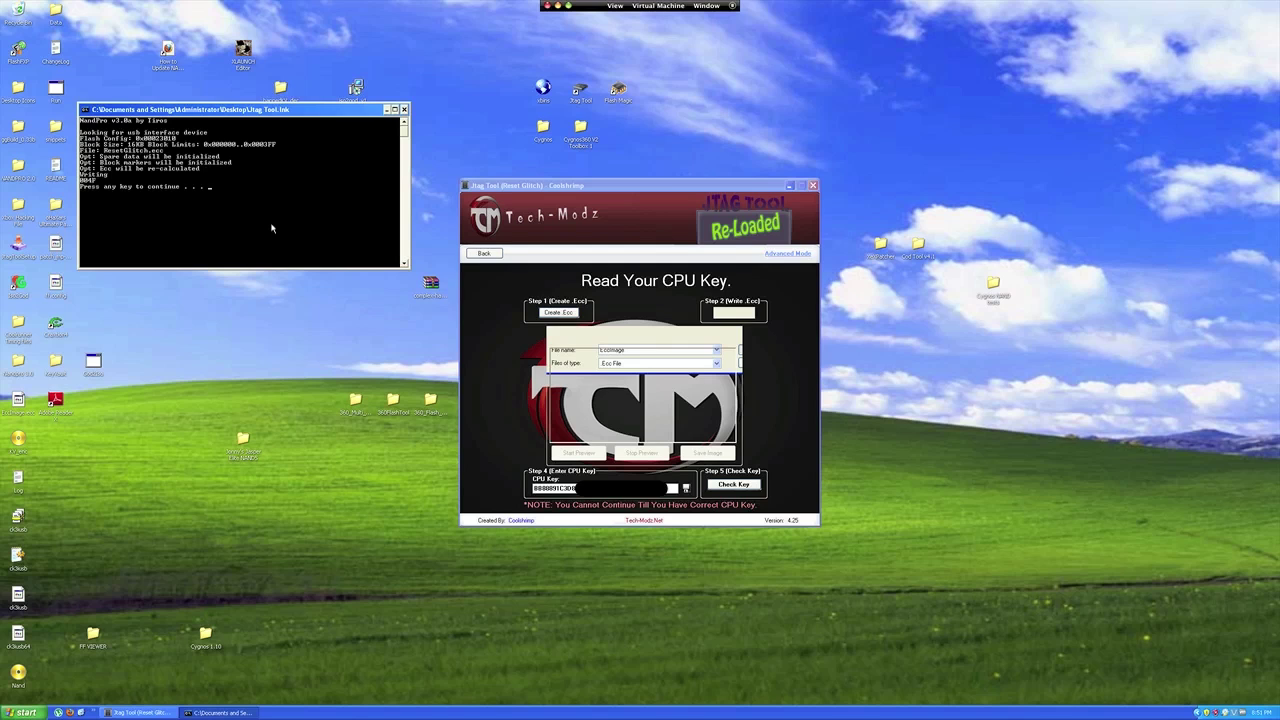
pyautogui.press('Return')
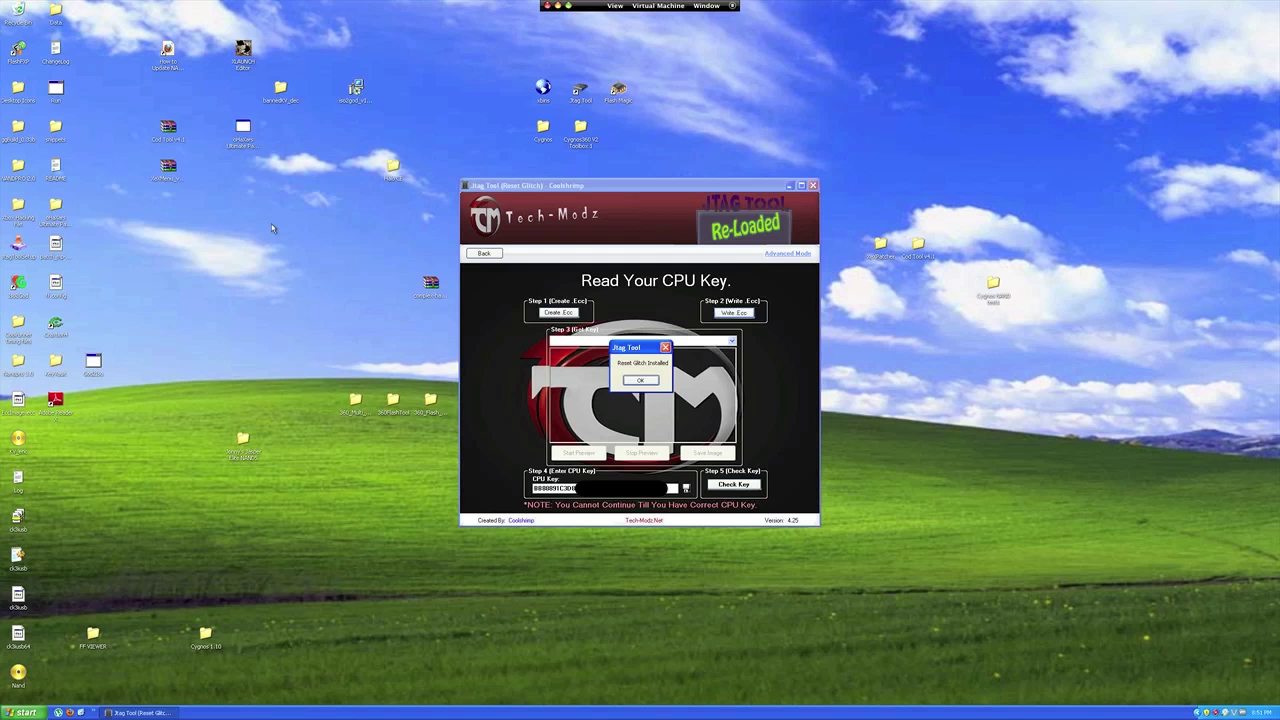
pyautogui.click(640, 380)
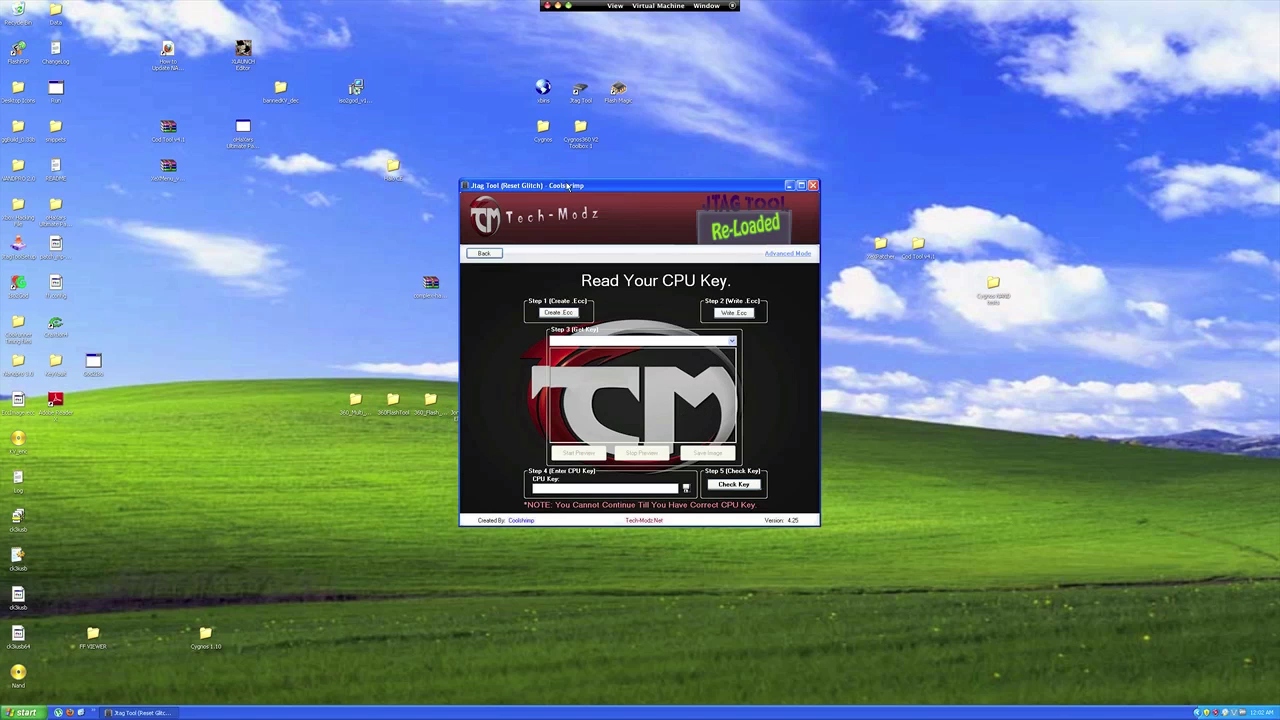
# Move the Jtag Tool window aside and open the cpukey text file from the Jasper Elite NANDS folder.
pyautogui.moveTo(567, 186); pyautogui.dragTo(716, 190)
pyautogui.doubleClick(468, 400)
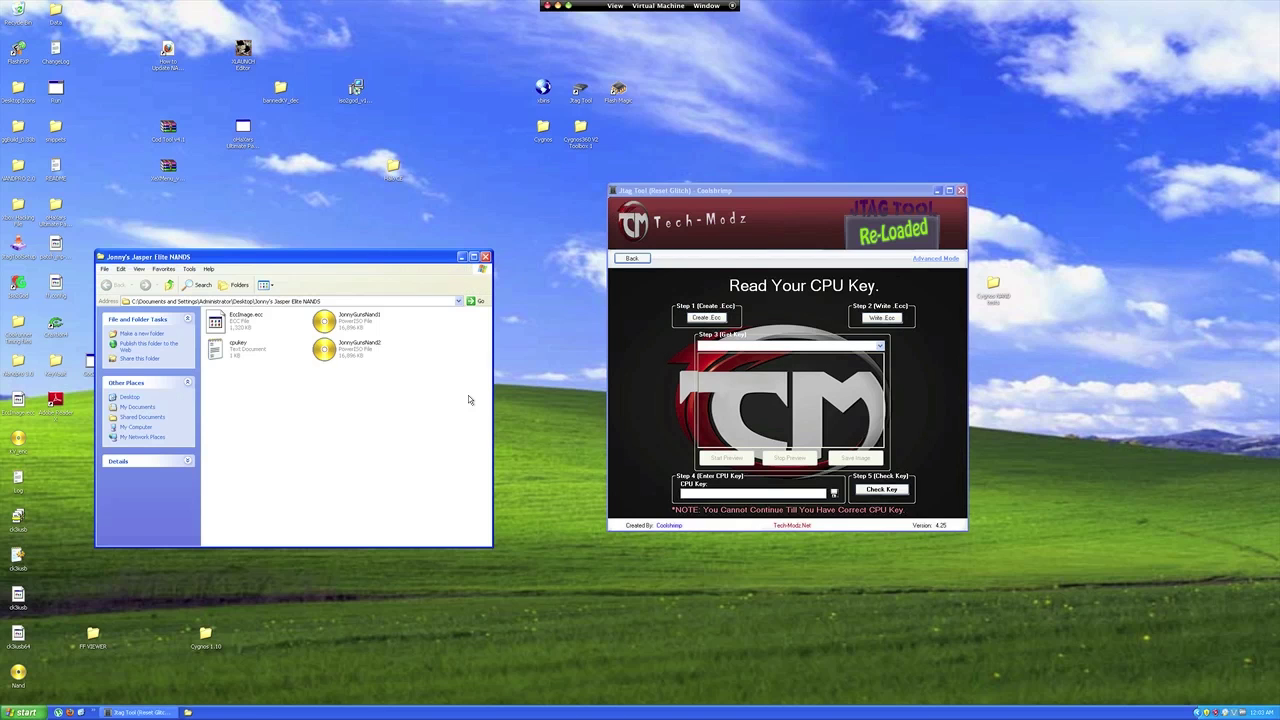
pyautogui.click(246, 350)
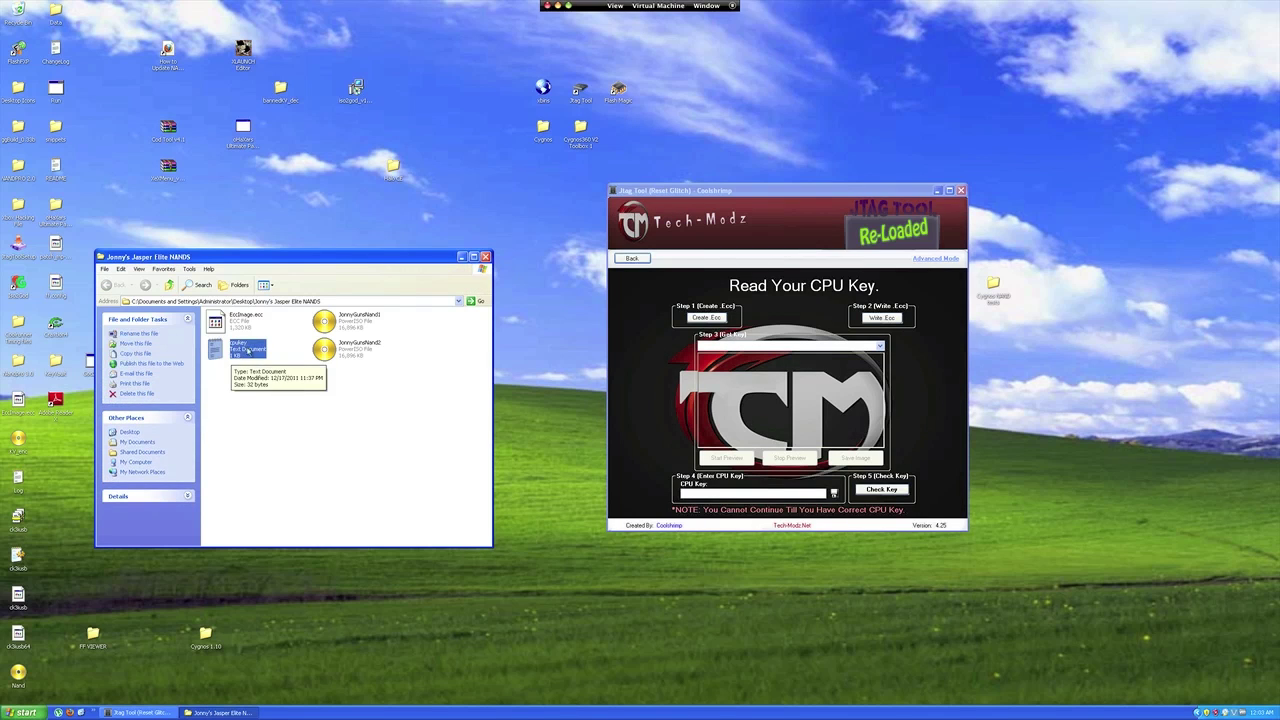
pyautogui.doubleClick(249, 352)
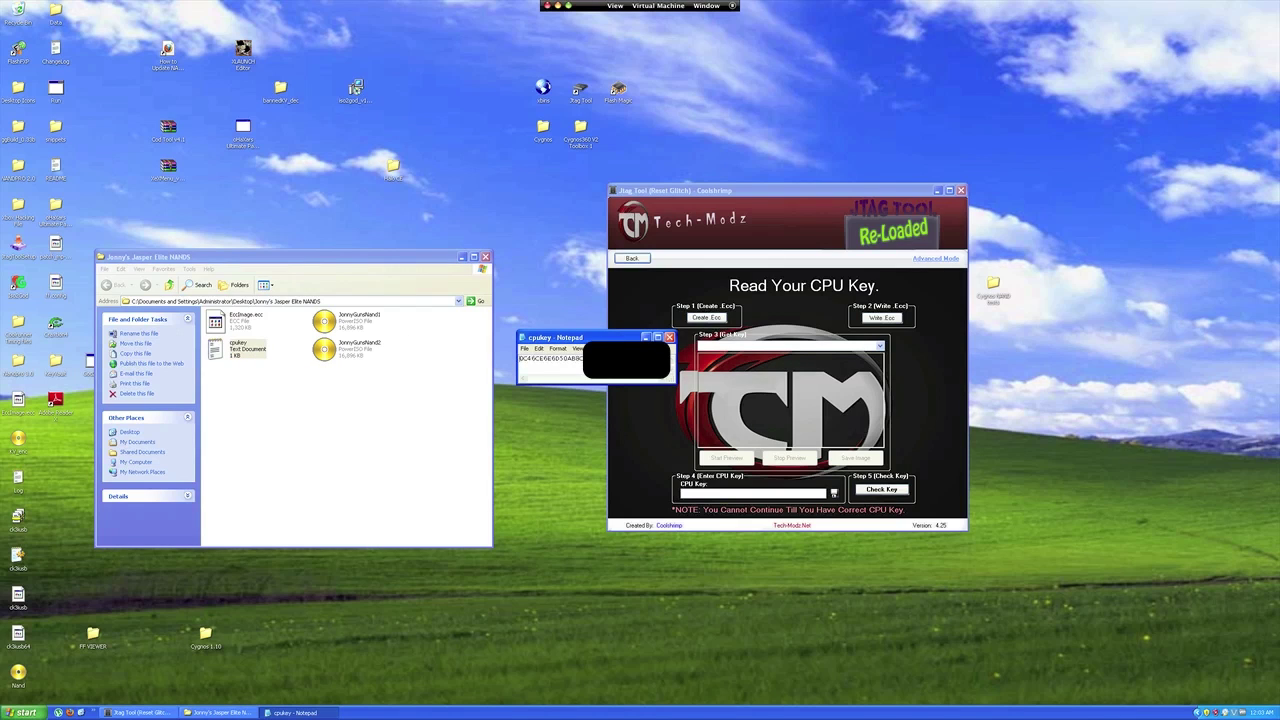
# Copy the CPU key from the cpukey text file and paste it as the CPU Key in Jtag Tool.
pyautogui.moveTo(582, 358); pyautogui.dragTo(513, 360)
pyautogui.rightClick(553, 360)
pyautogui.click(570, 388)
pyautogui.click(708, 492)
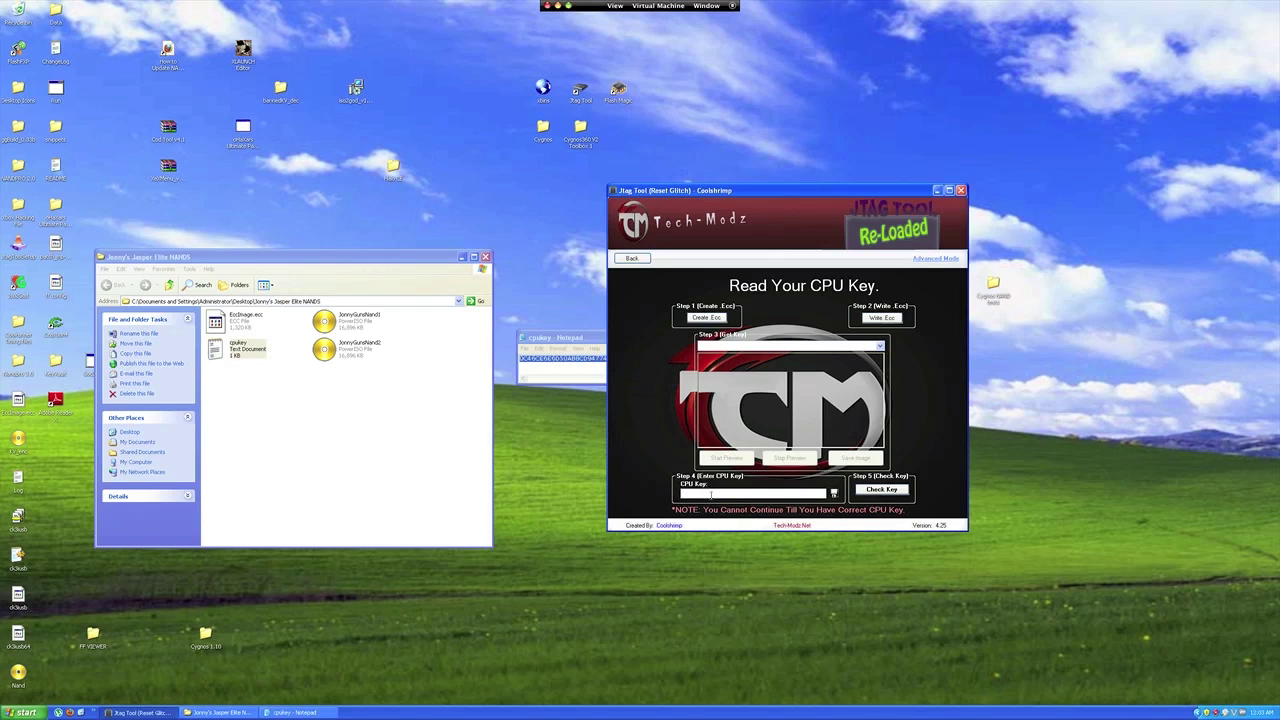
pyautogui.rightClick(711, 494)
pyautogui.click(722, 530)
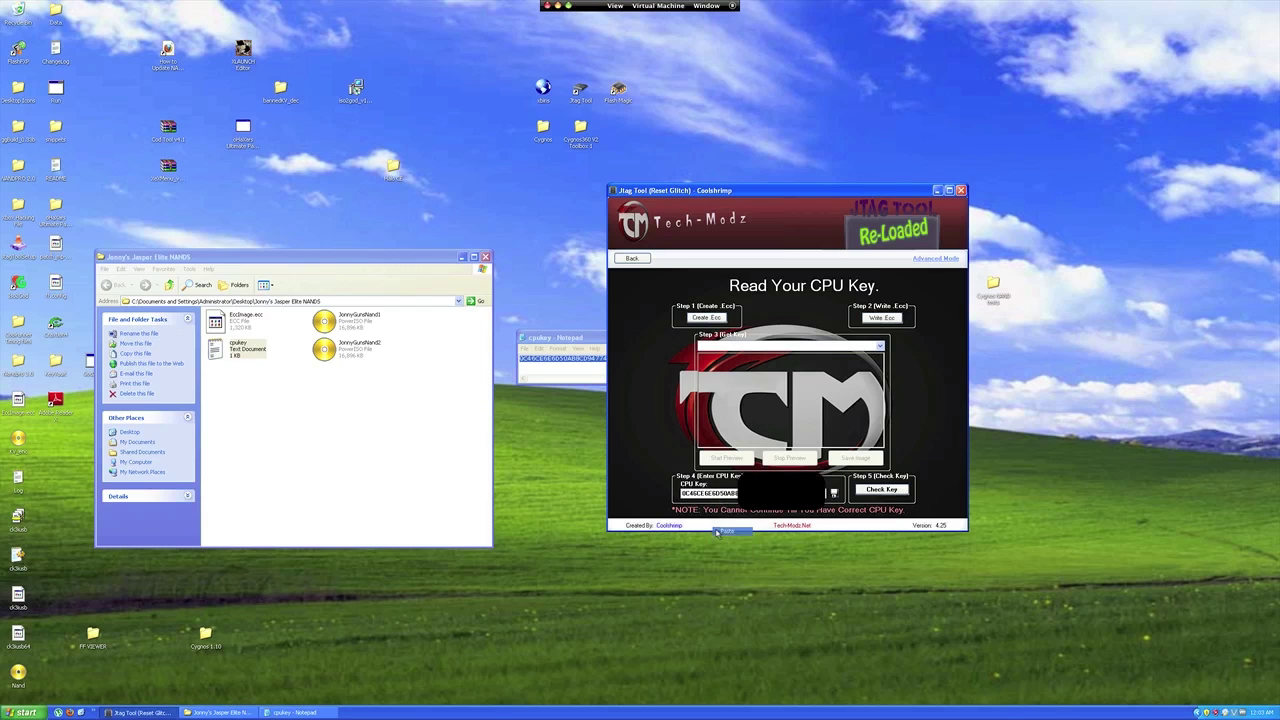
# Check the CPU key against the Nand1 dump, and close Jtag Tool and the cpukey text file.
pyautogui.click(876, 491)
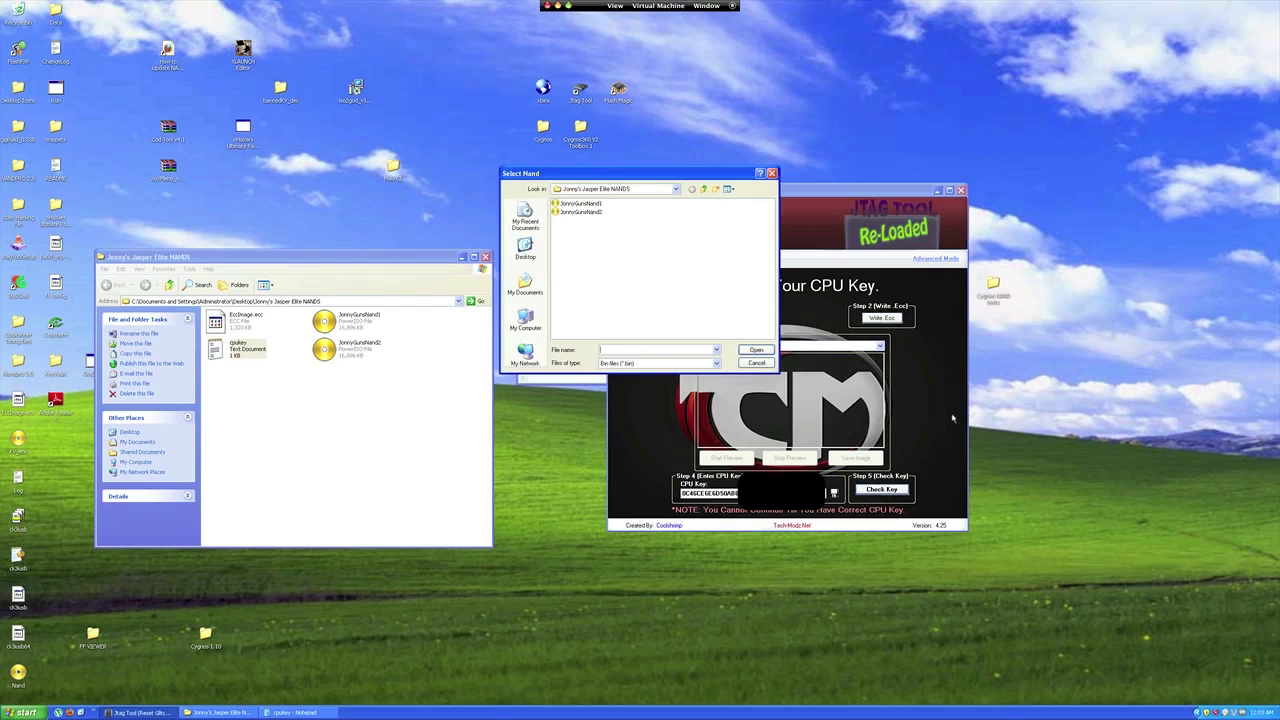
pyautogui.doubleClick(592, 204)
pyautogui.click(640, 381)
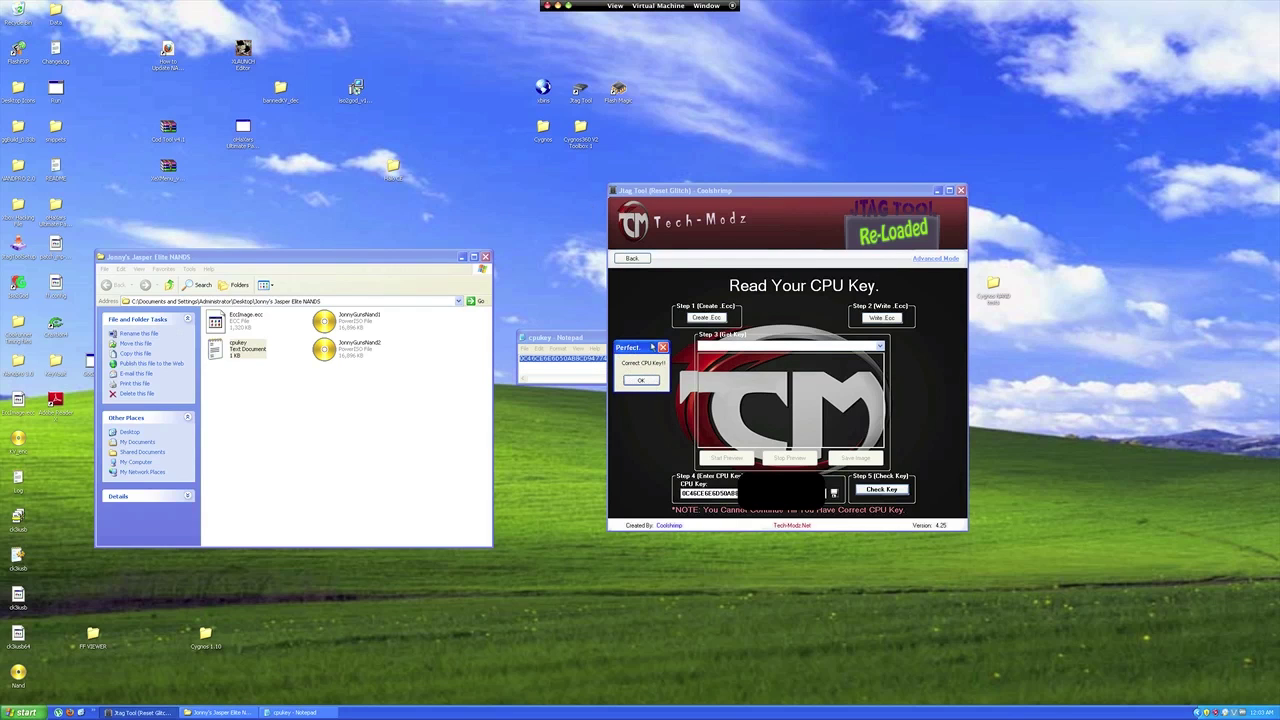
pyautogui.click(645, 381)
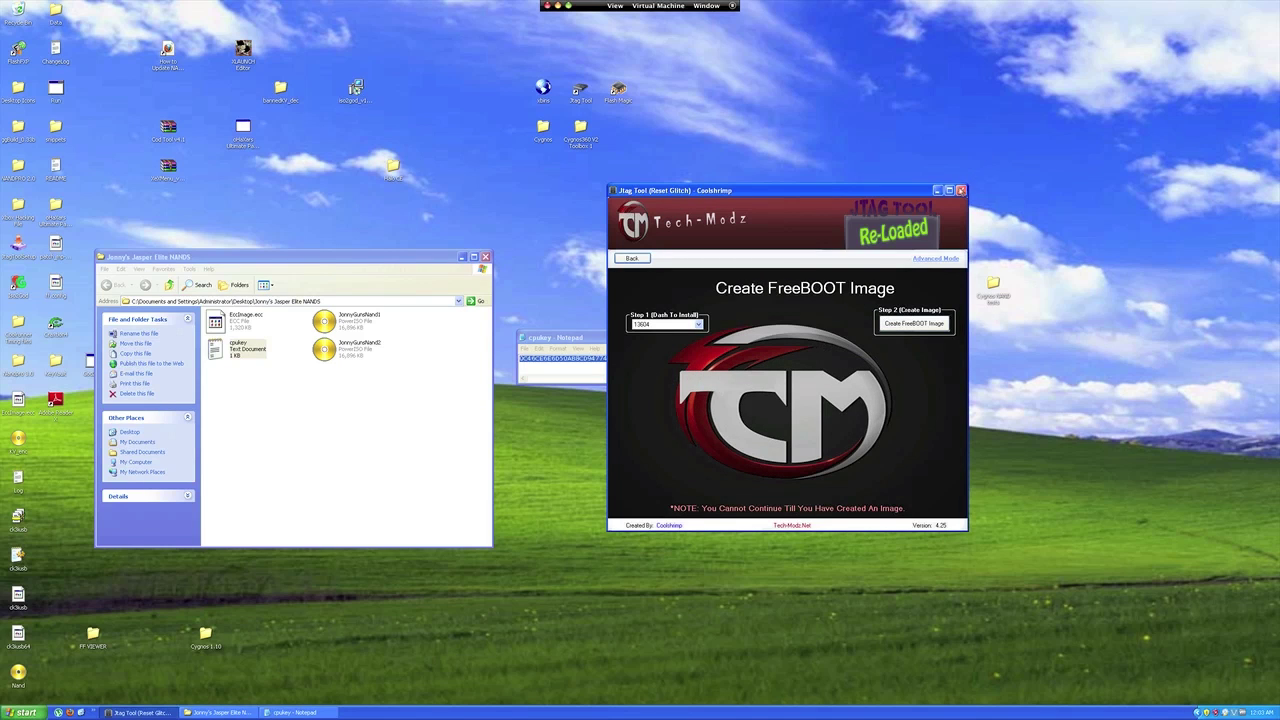
pyautogui.click(960, 190)
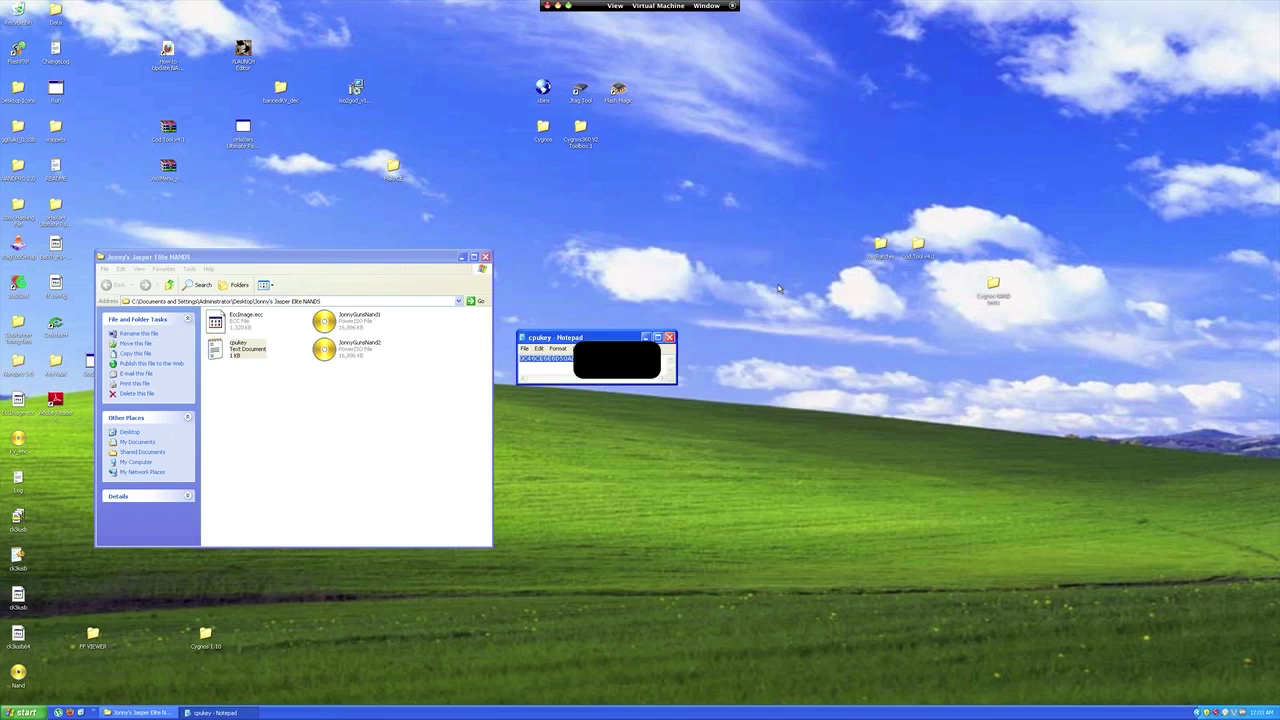
pyautogui.click(670, 337)
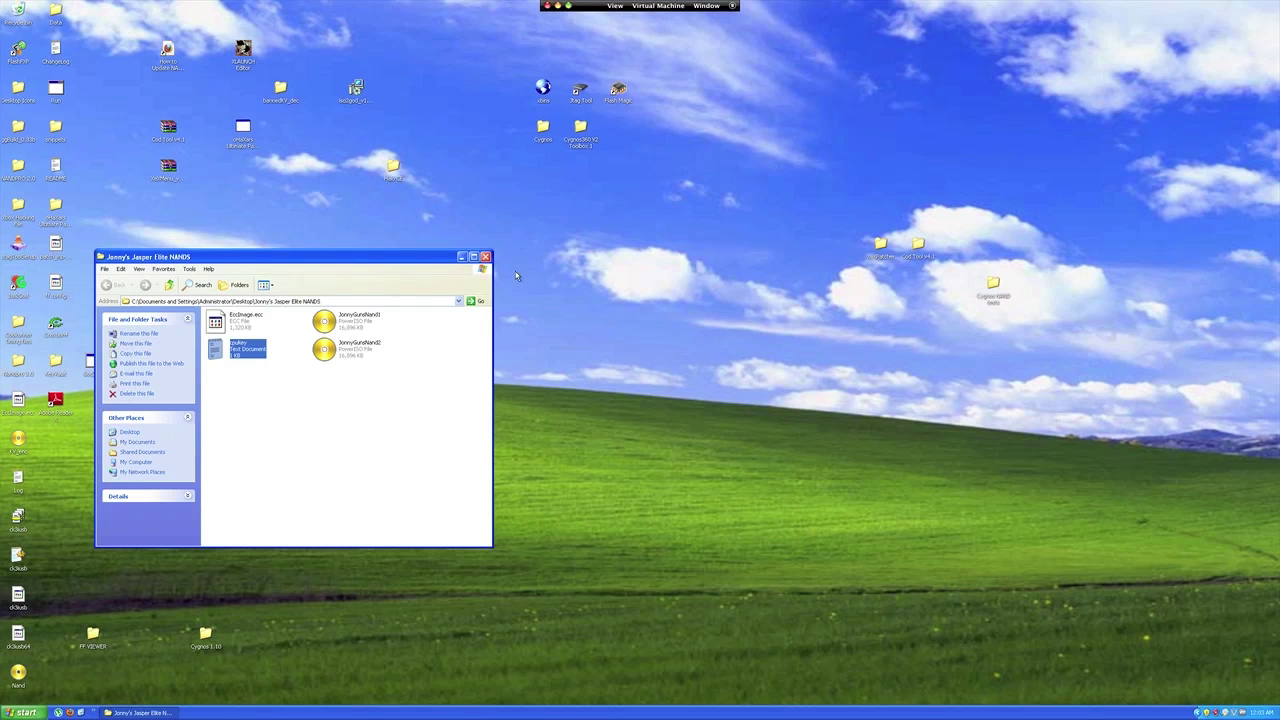
# Move the Jasper Elite NANDS window aside, run Run from the 360_Multi_Builder_v0.7 folder, and place its console above the folder window.
pyautogui.moveTo(448, 260); pyautogui.dragTo(429, 57)
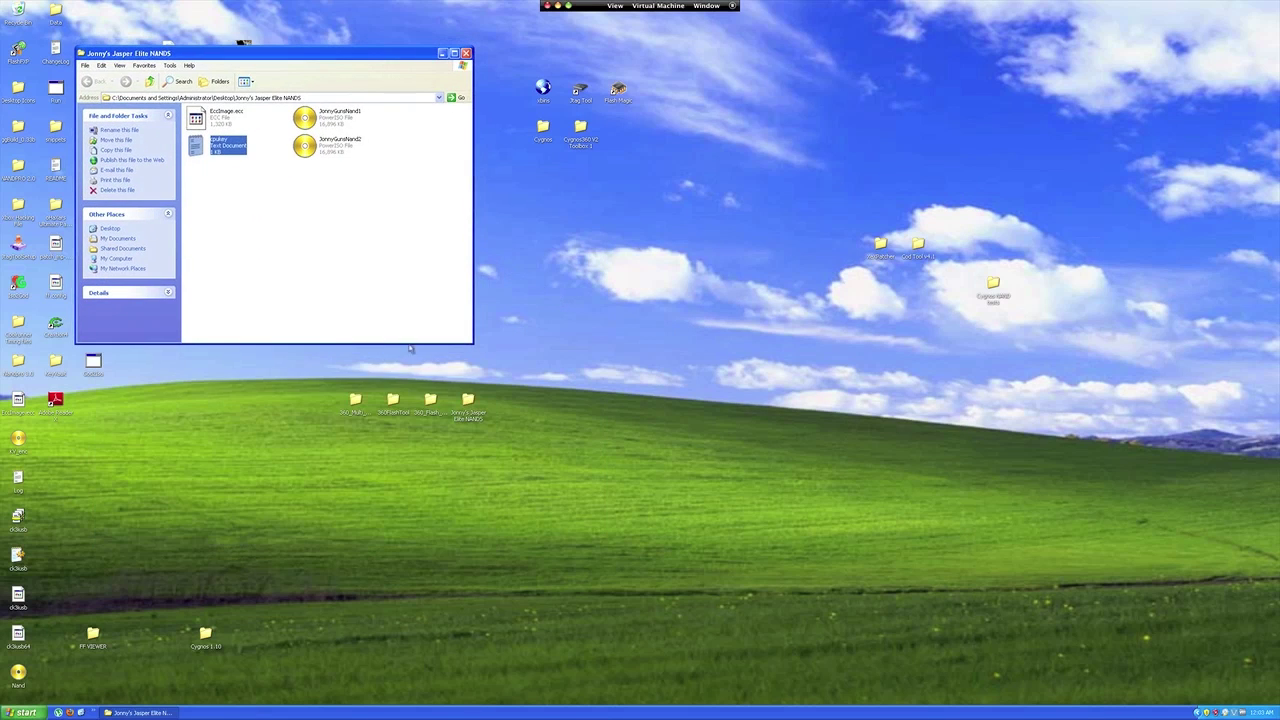
pyautogui.click(355, 406)
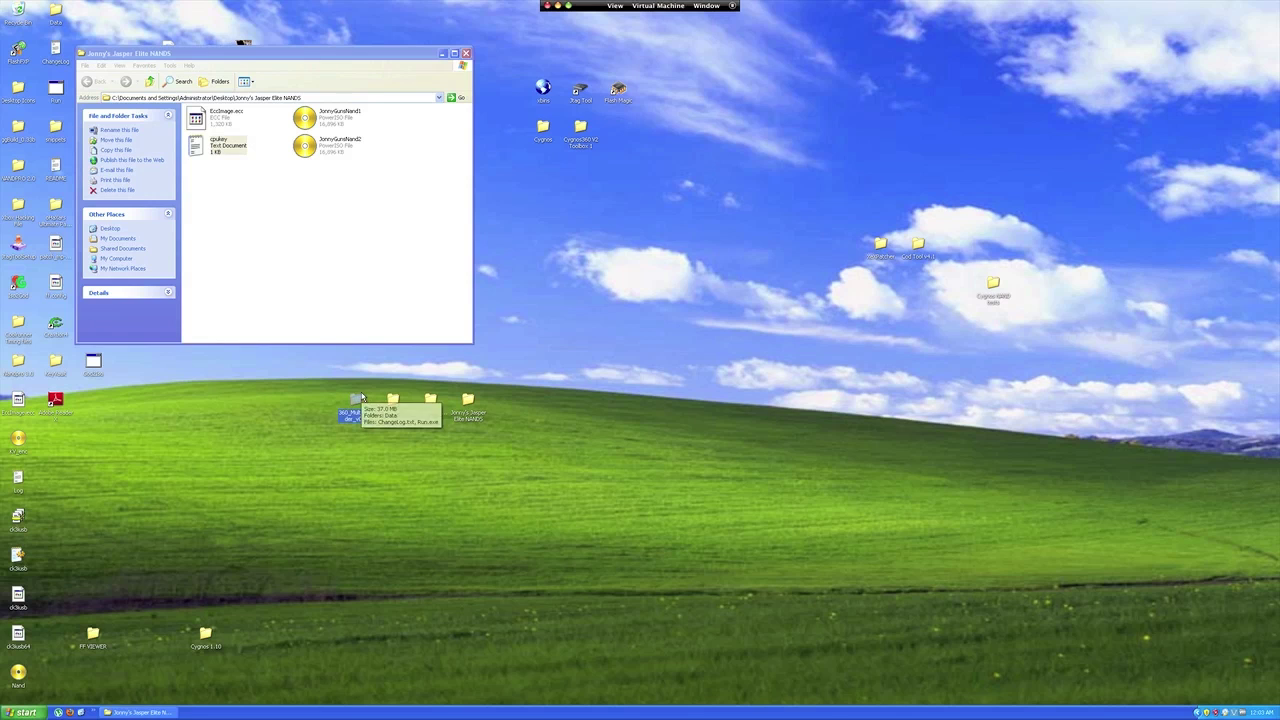
pyautogui.hotkey('alt', 'Tab')
pyautogui.doubleClick(357, 402)
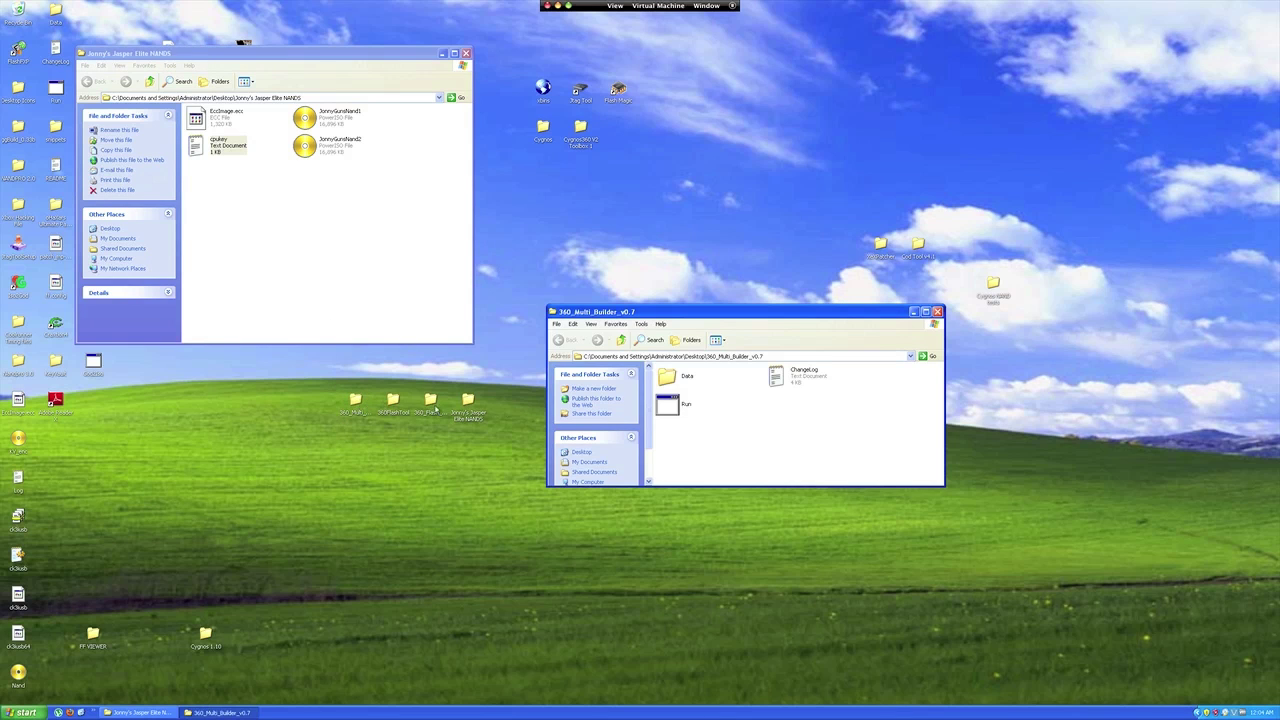
pyautogui.doubleClick(680, 408)
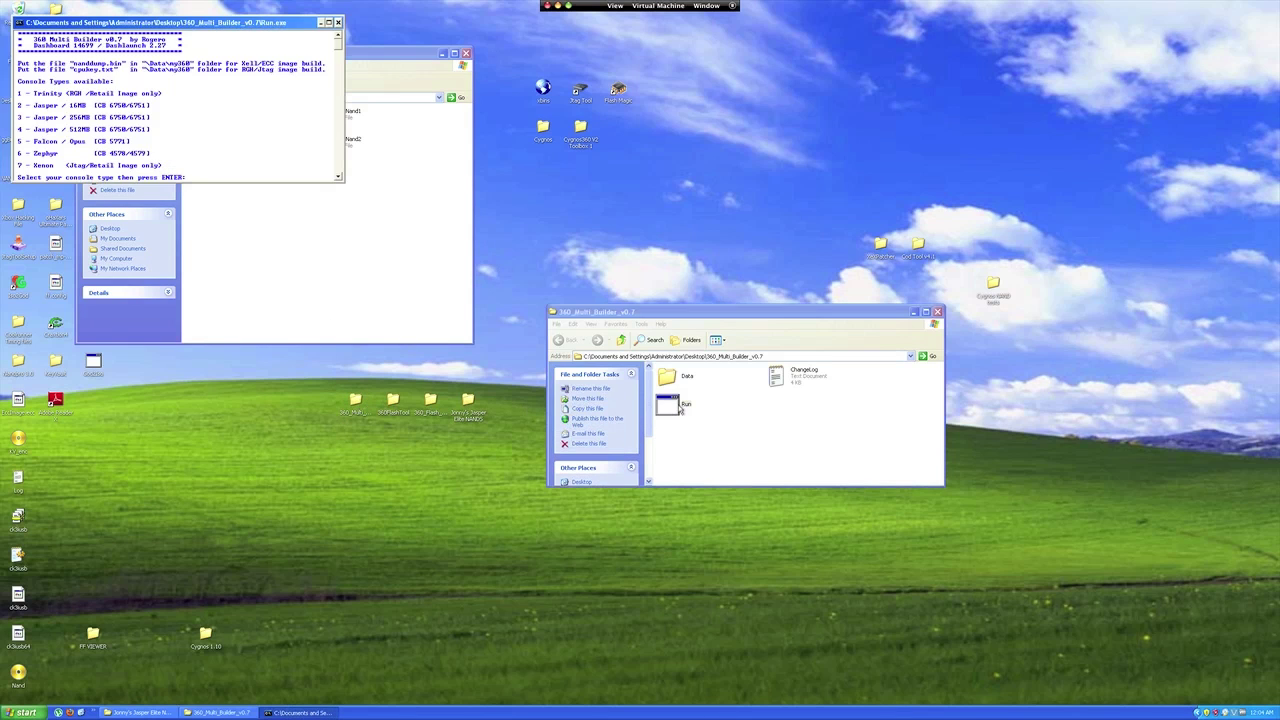
pyautogui.moveTo(253, 22); pyautogui.dragTo(788, 138)
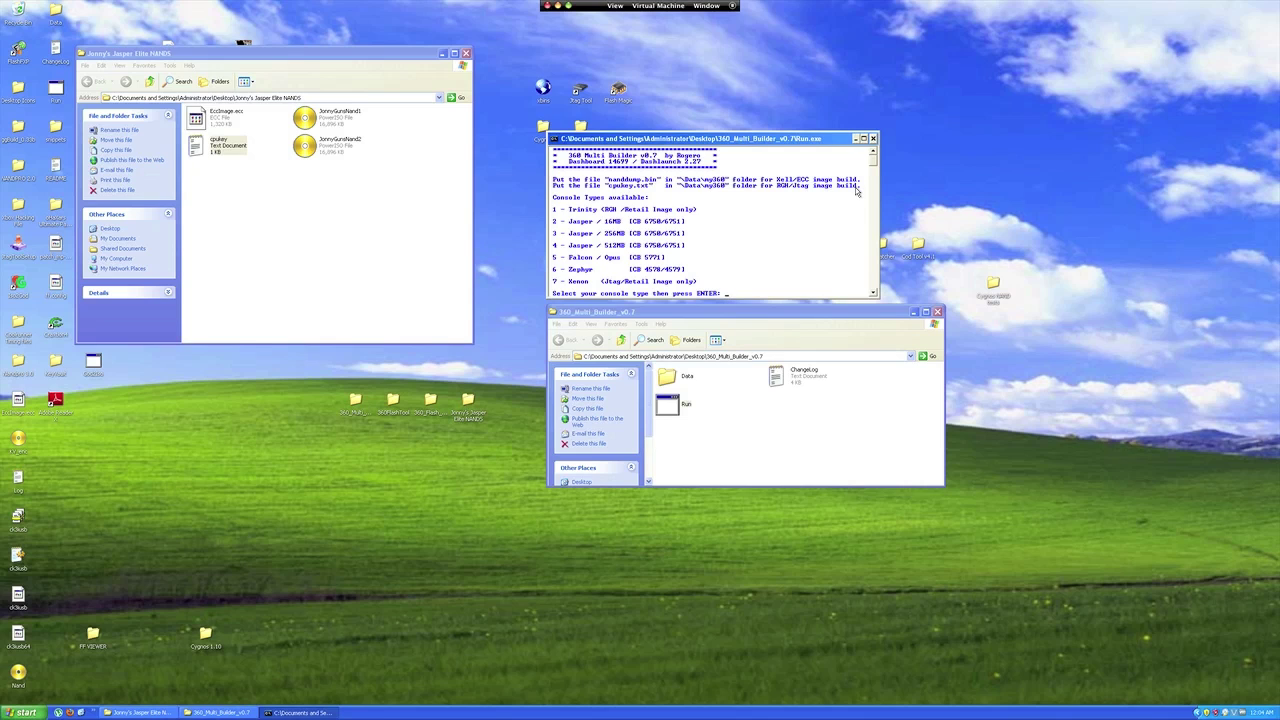
# Copy the Nand1 dump from the Jasper Elite NANDS folder into the 360_Multi_Builder_v0.7 Data\my360 folder.
pyautogui.doubleClick(686, 378)
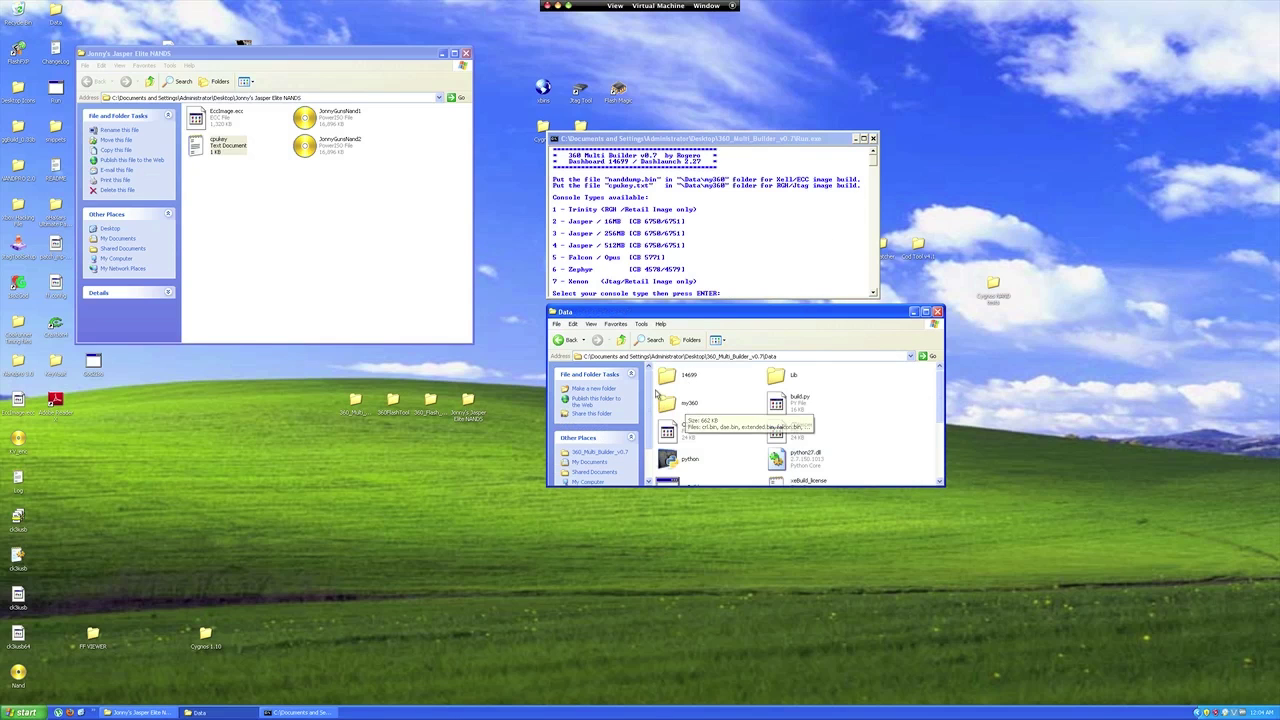
pyautogui.click(728, 412)
pyautogui.doubleClick(726, 413)
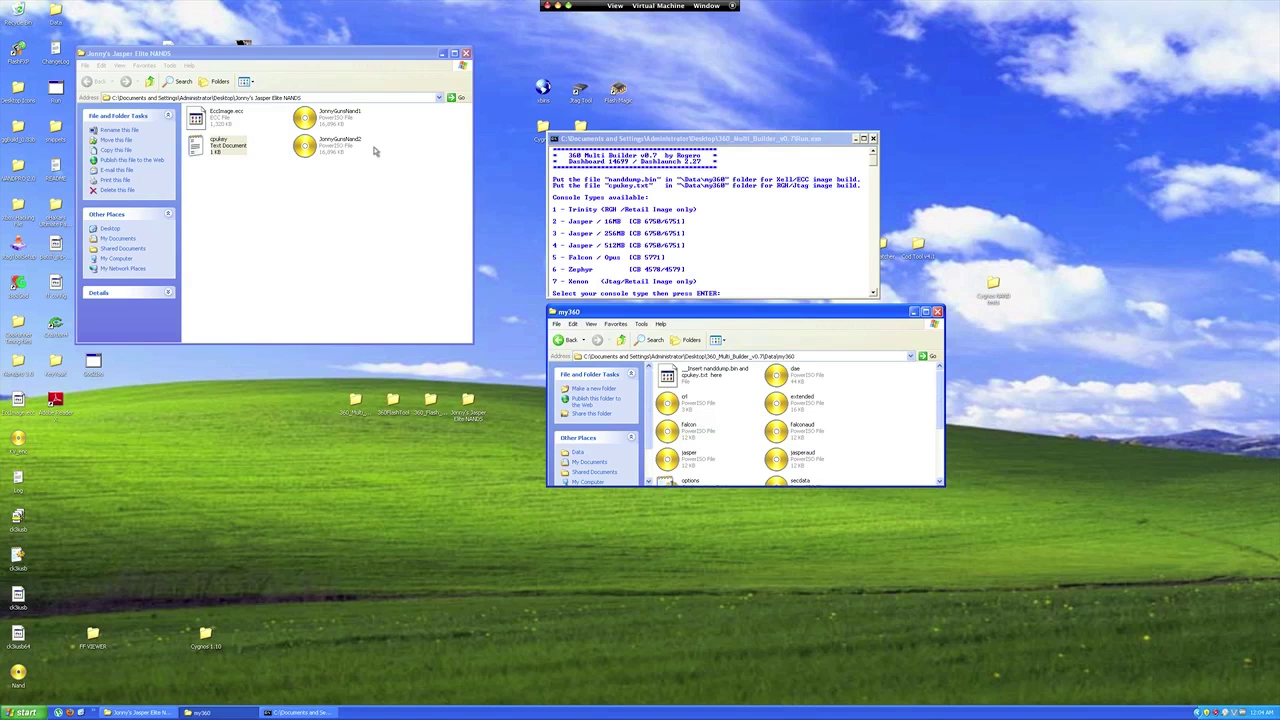
pyautogui.click(340, 116)
pyautogui.rightClick(341, 117)
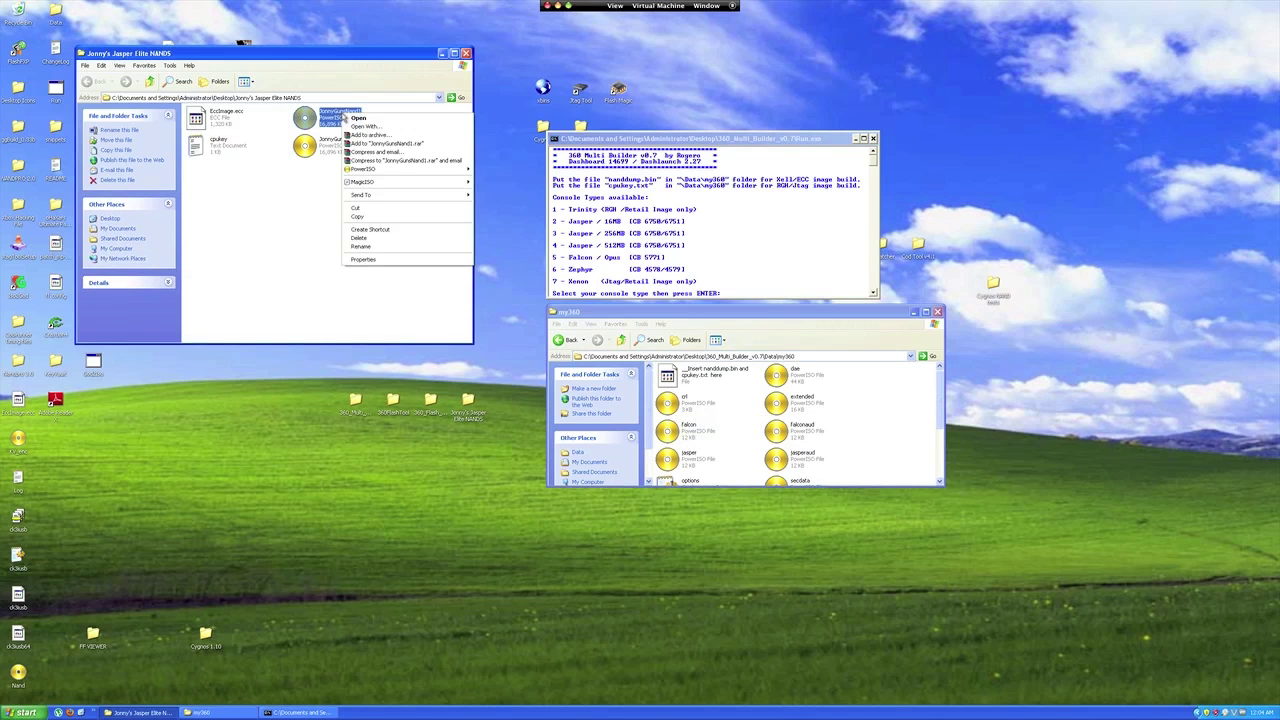
pyautogui.click(362, 218)
pyautogui.rightClick(865, 422)
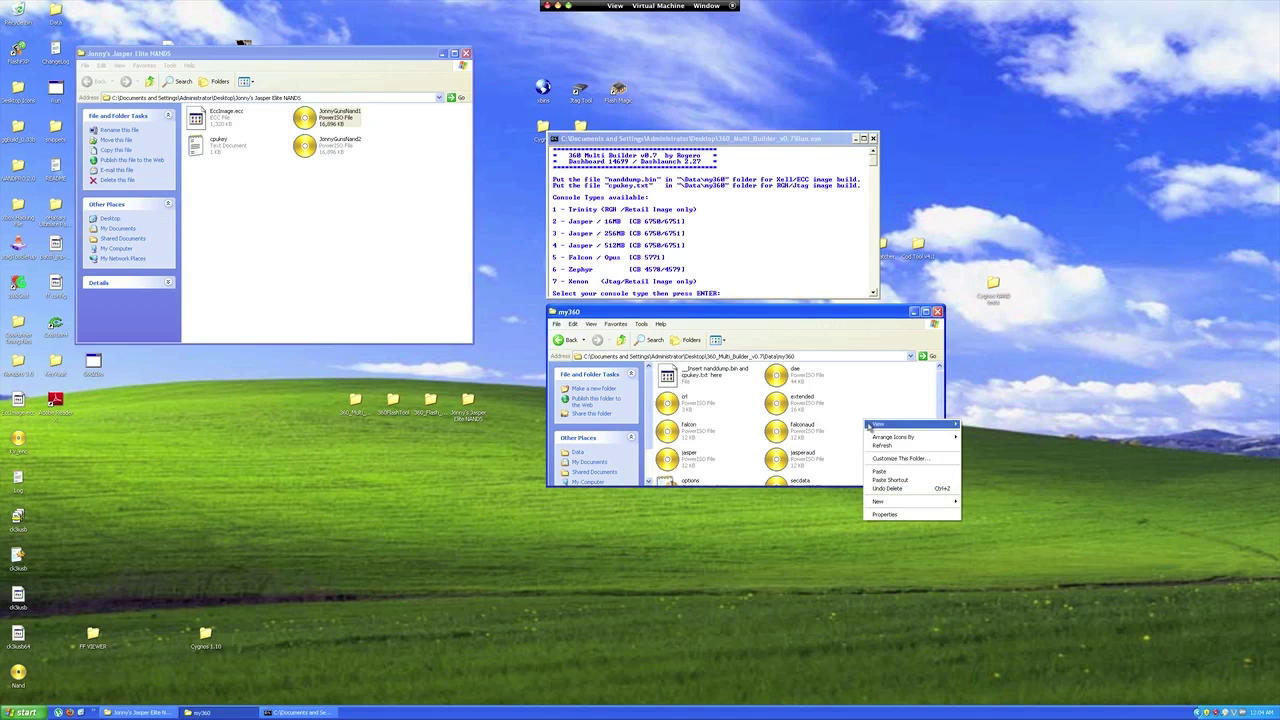
pyautogui.click(877, 472)
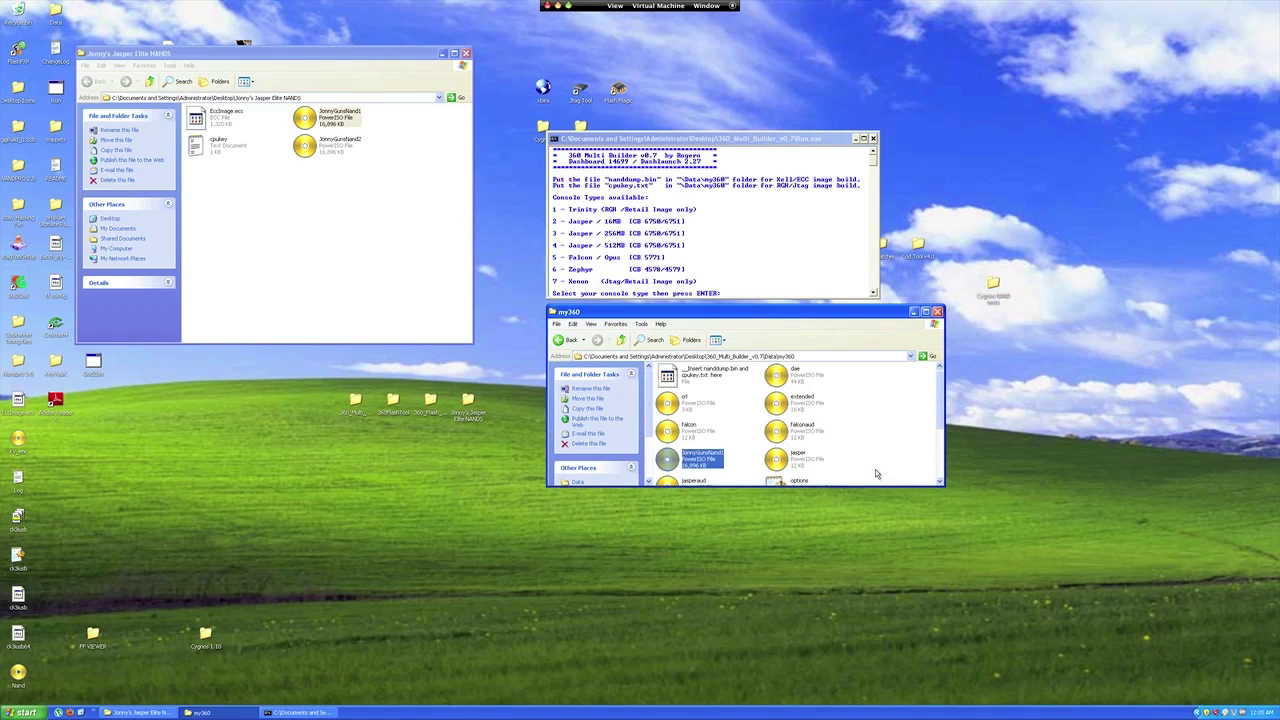
# Copy the cpukey text file from the Jasper Elite NANDS folder into the my360 folder.
pyautogui.rightClick(210, 148)
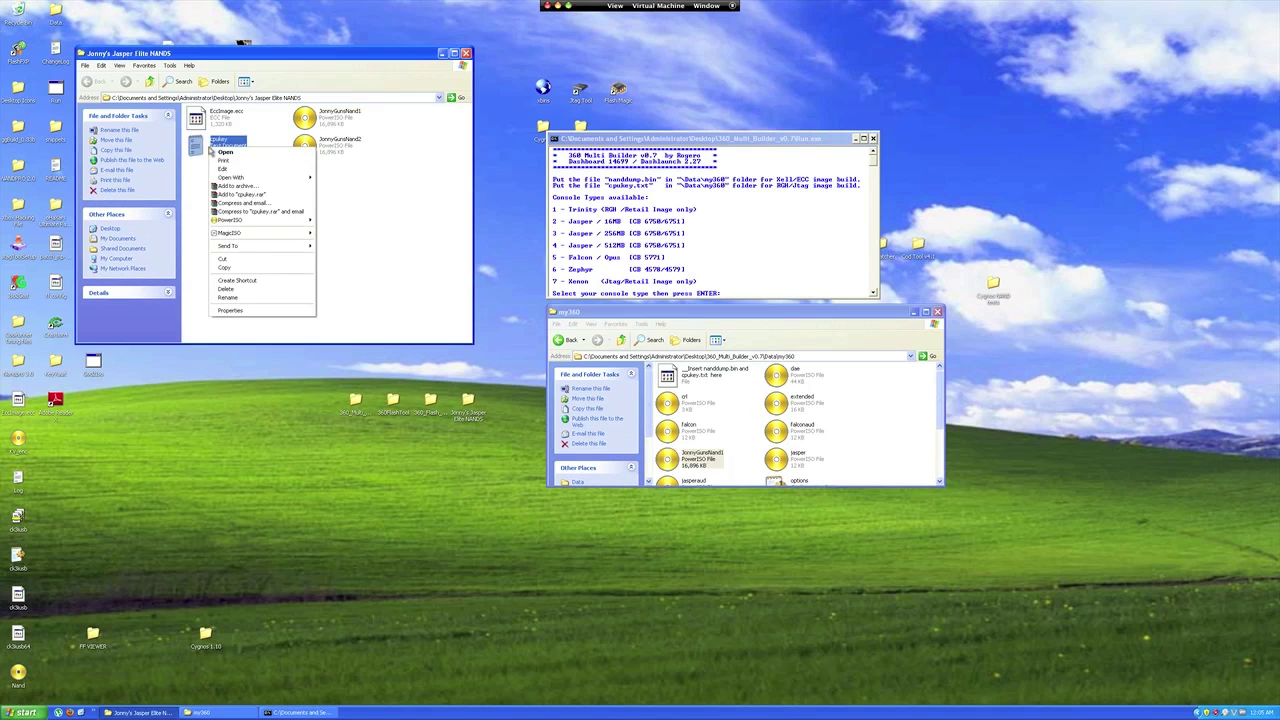
pyautogui.click(221, 269)
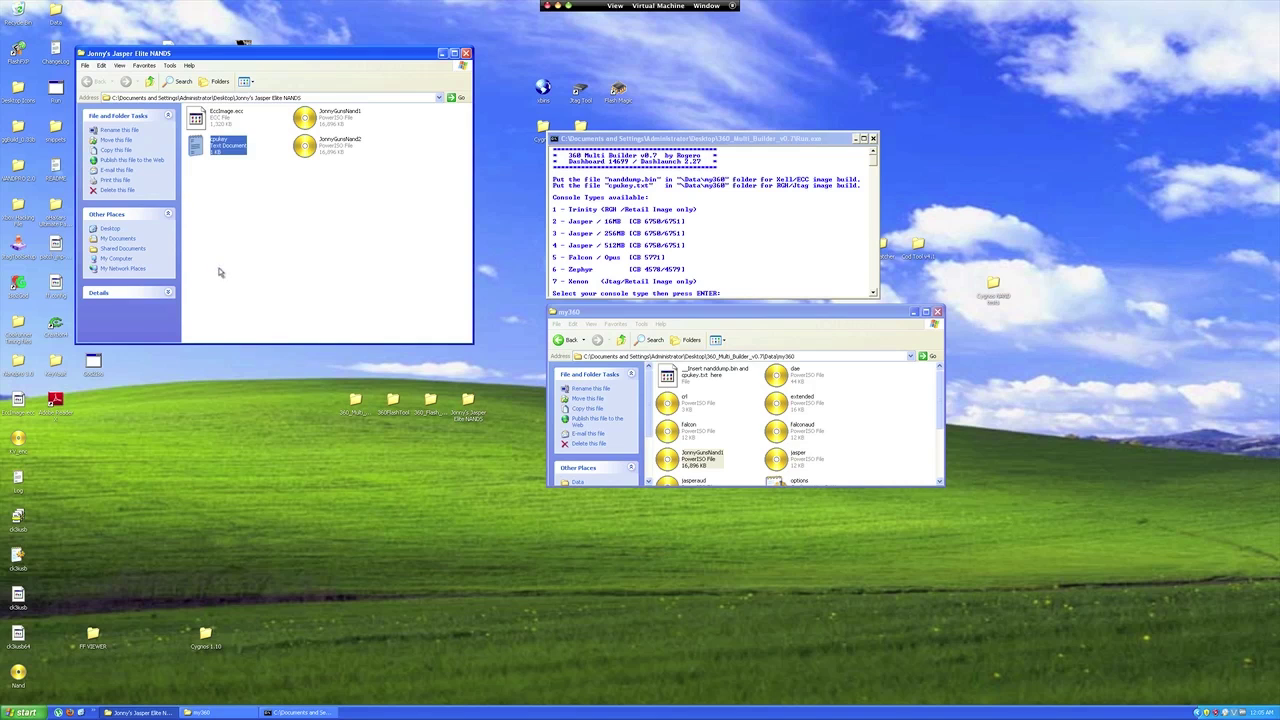
pyautogui.rightClick(877, 441)
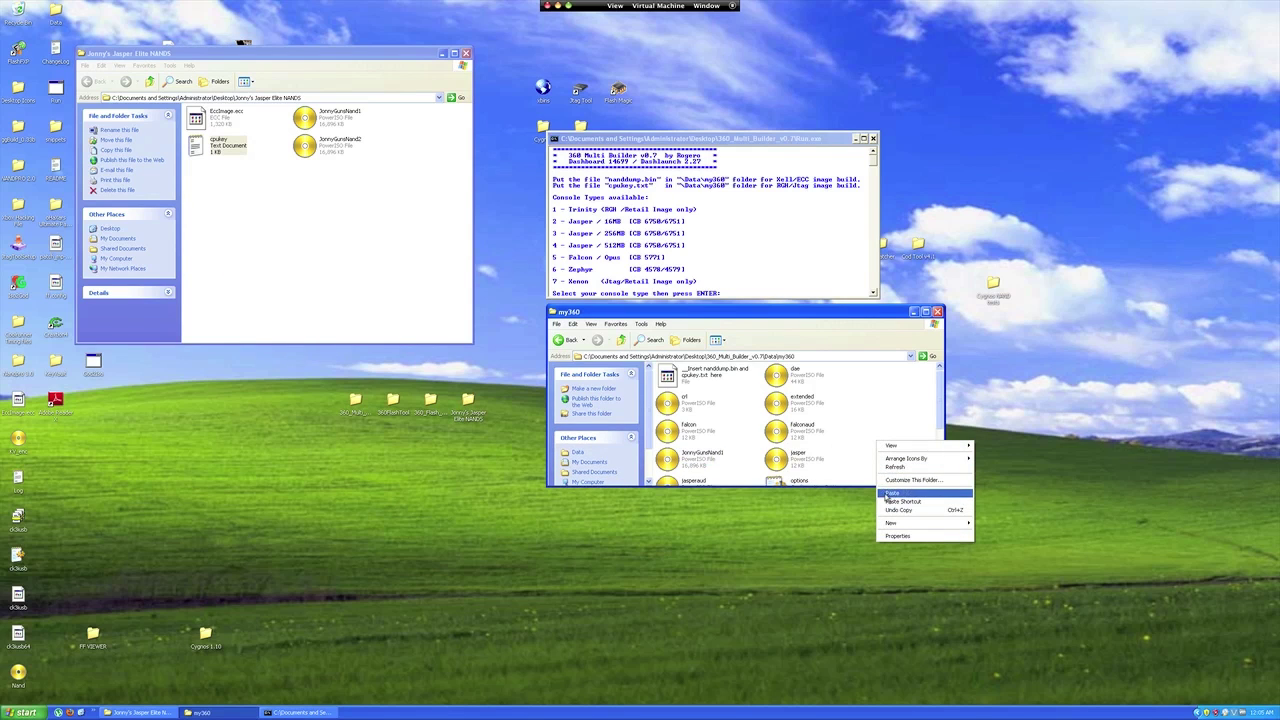
pyautogui.click(892, 493)
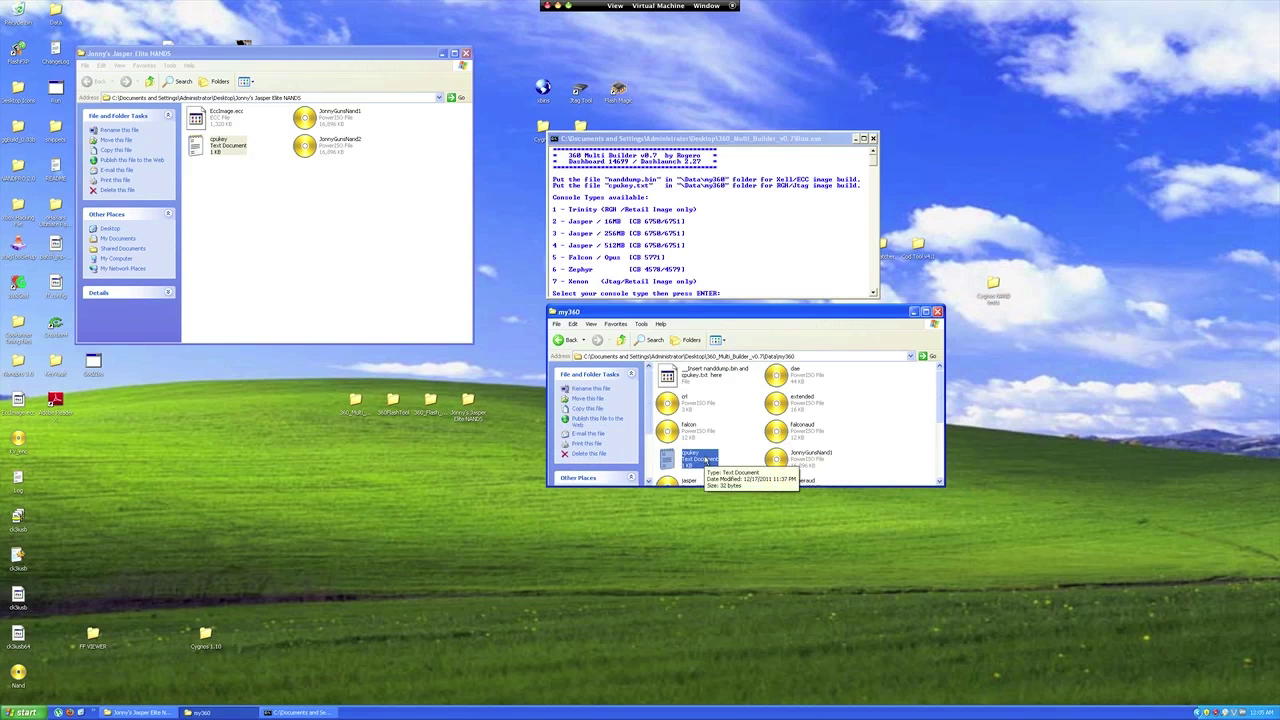
pyautogui.click(750, 415)
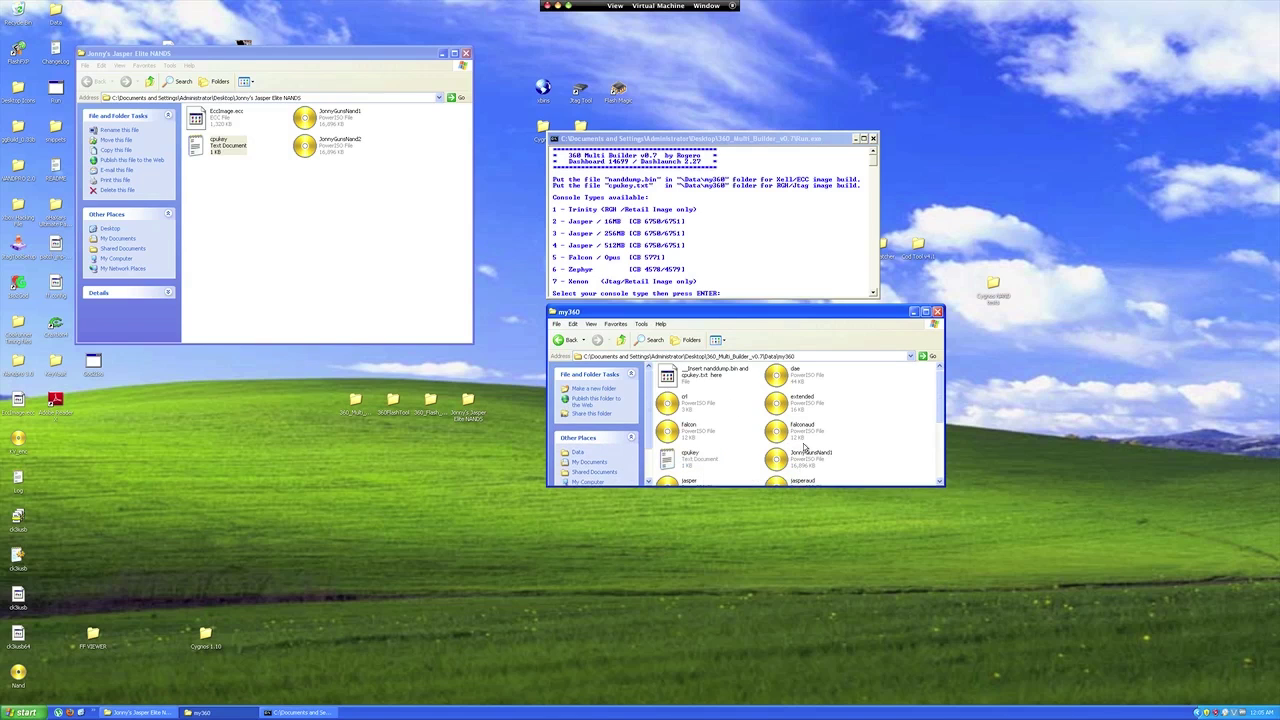
# Rename the copied Nand1 dump in the my360 folder as nanddump.
pyautogui.click(812, 455)
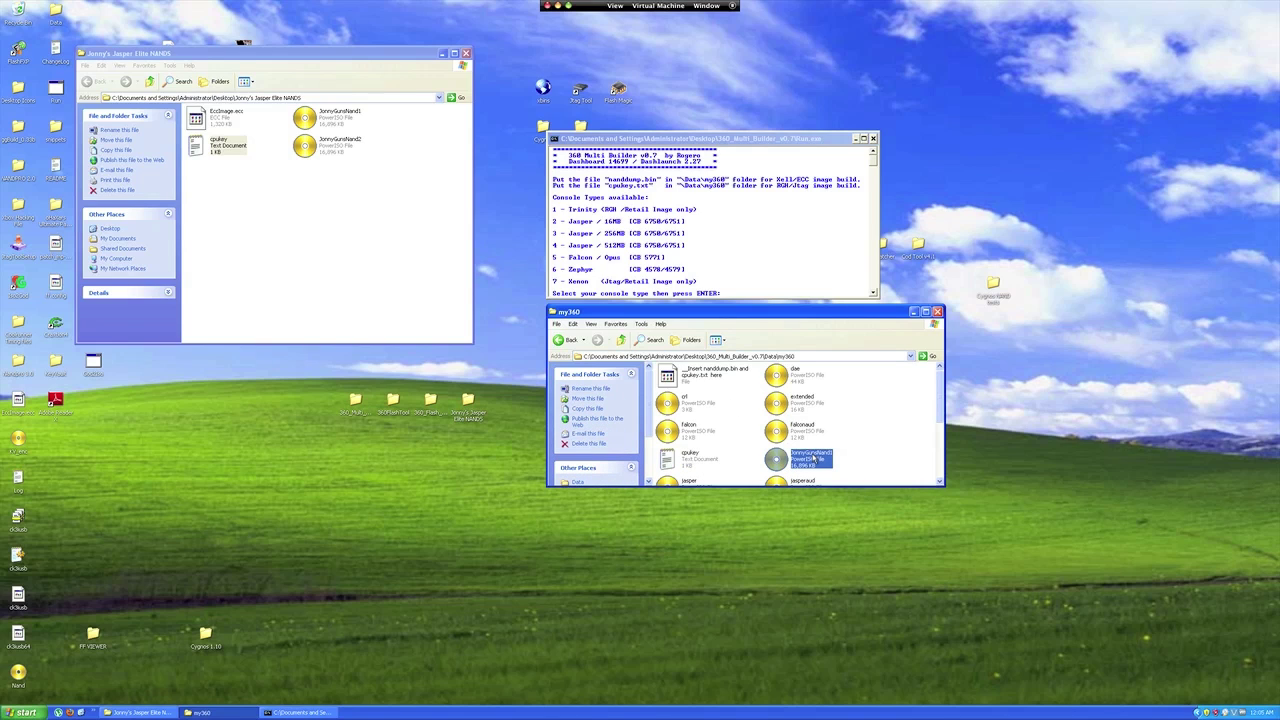
pyautogui.click(813, 458)
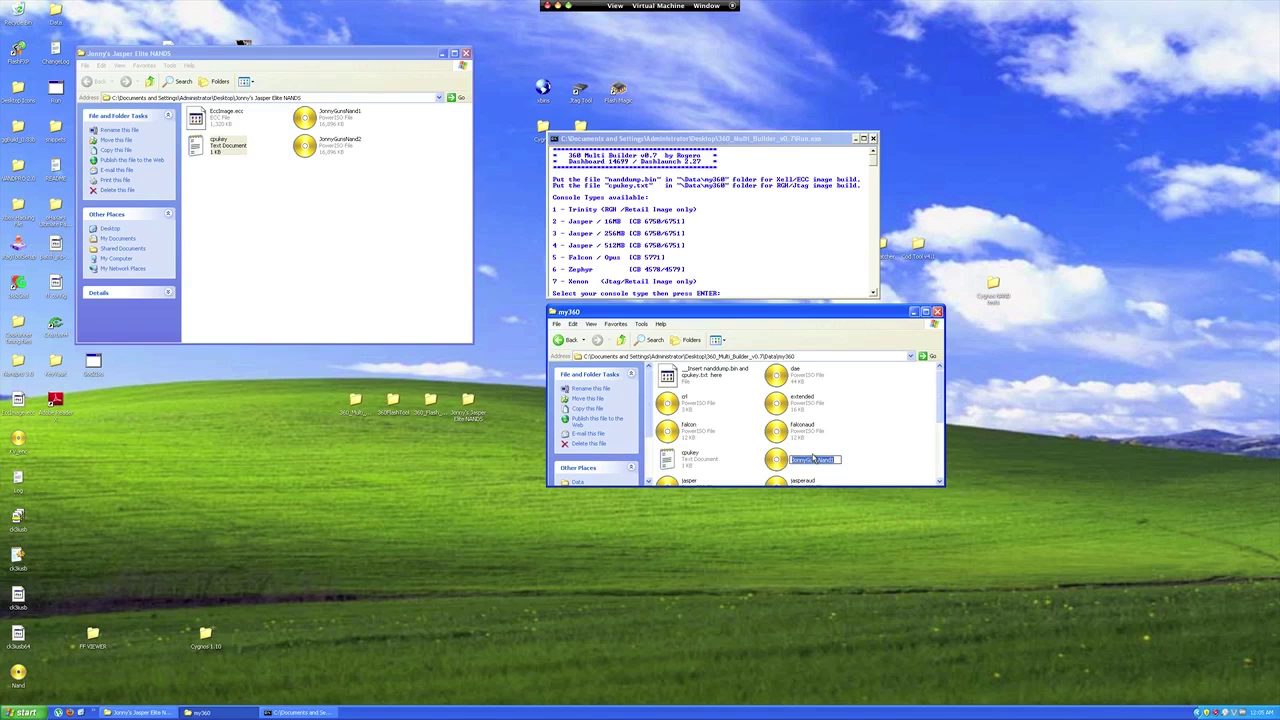
pyautogui.write('nanddump')
pyautogui.press('Return')
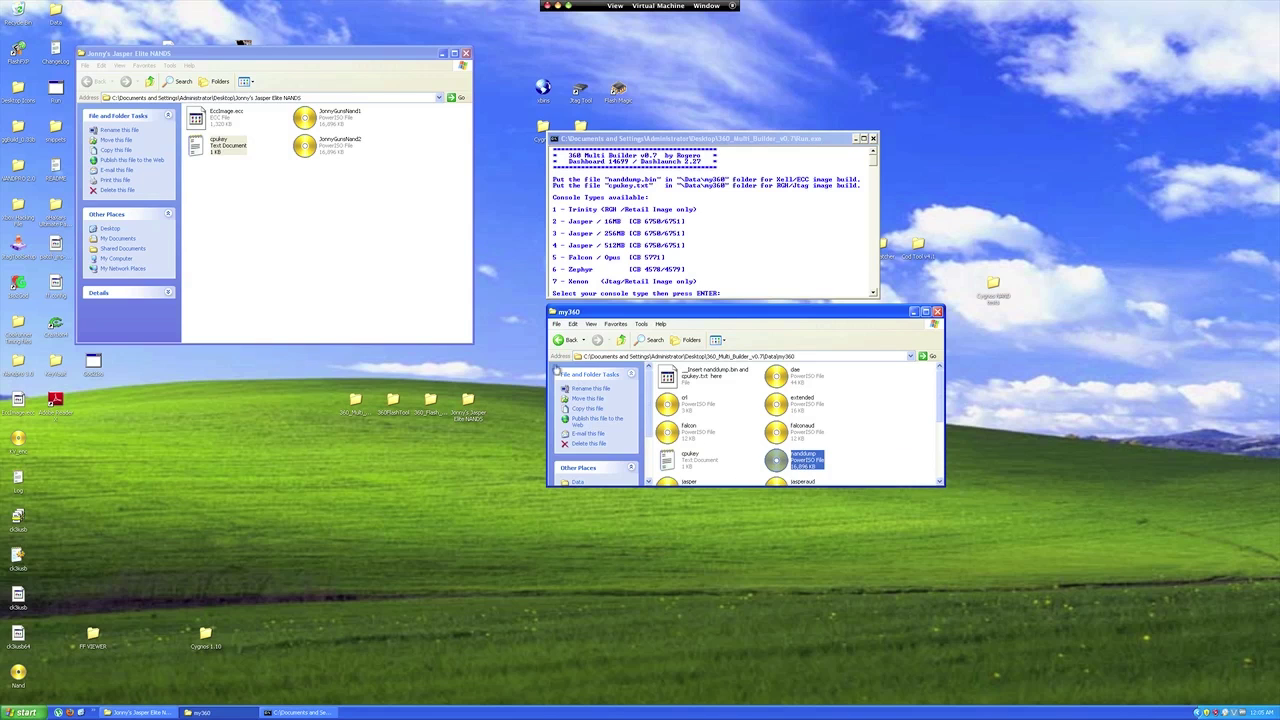
# Return to the 360_Multi_Builder_v0.7 folder and choose console type 2, Jasper / 16MB, in 360 Multi Builder.
pyautogui.click(562, 340)
pyautogui.click(562, 340)
pyautogui.click(560, 220)
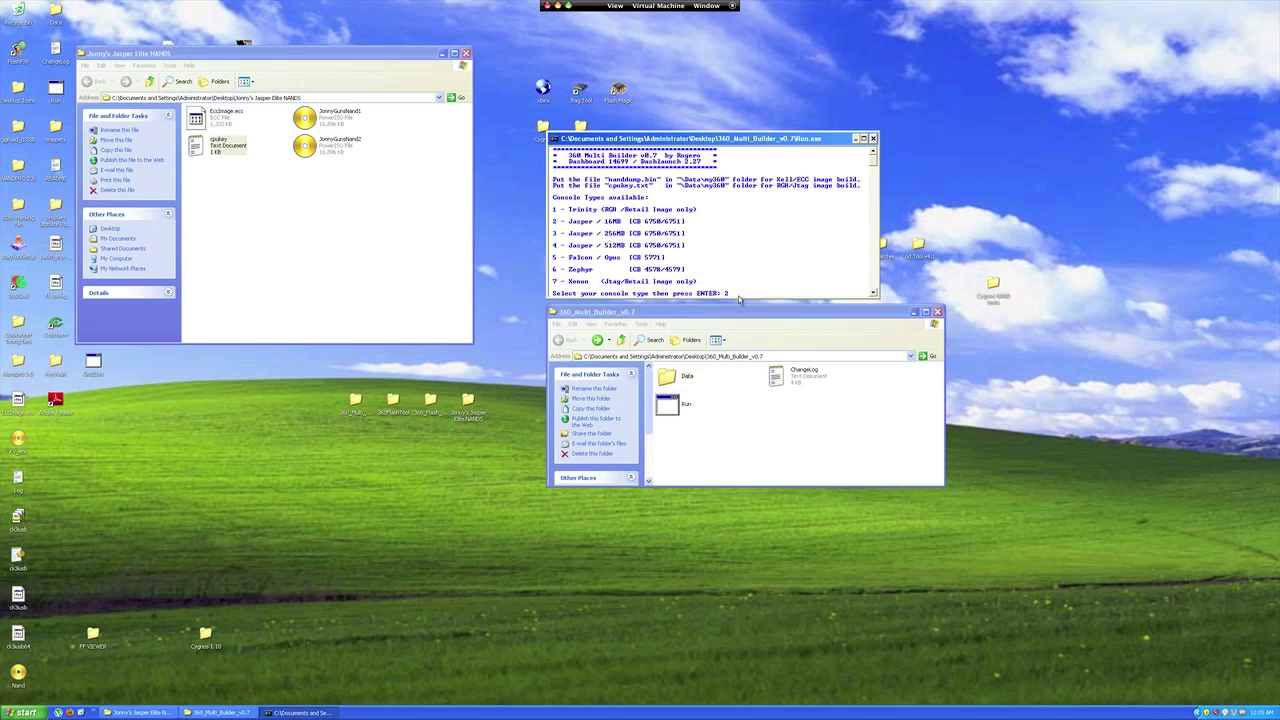
pyautogui.write('2')
pyautogui.press('Return')
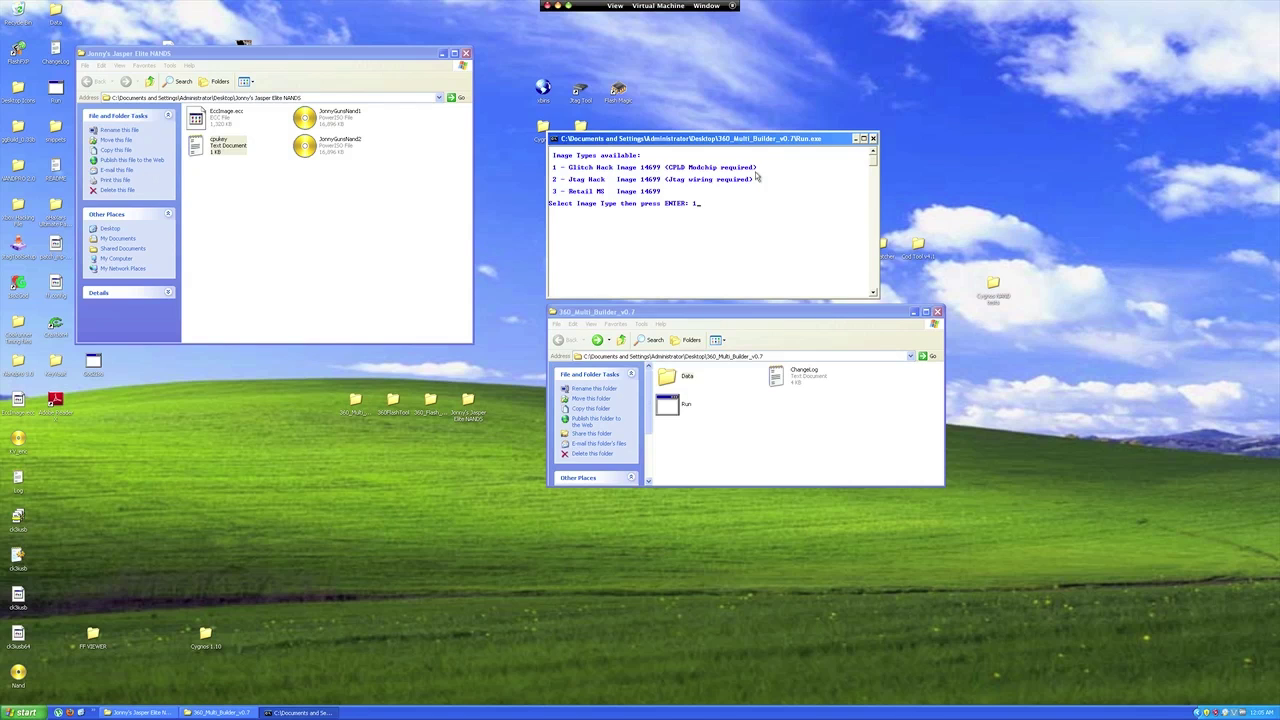
# Build the Glitch Hack Image 14699 with Dashlaunch v2.27 and the default Launch.ini, and exit the builder.
pyautogui.write('1')
pyautogui.press('Return')
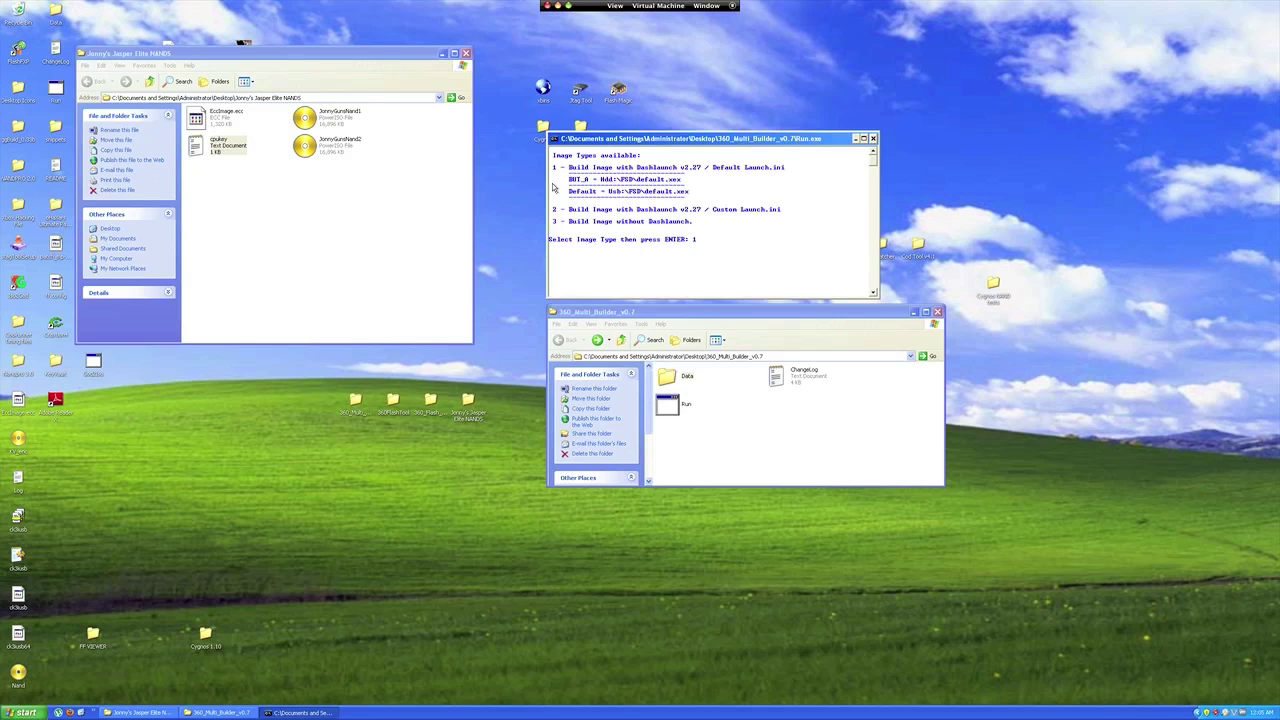
pyautogui.press('Return')
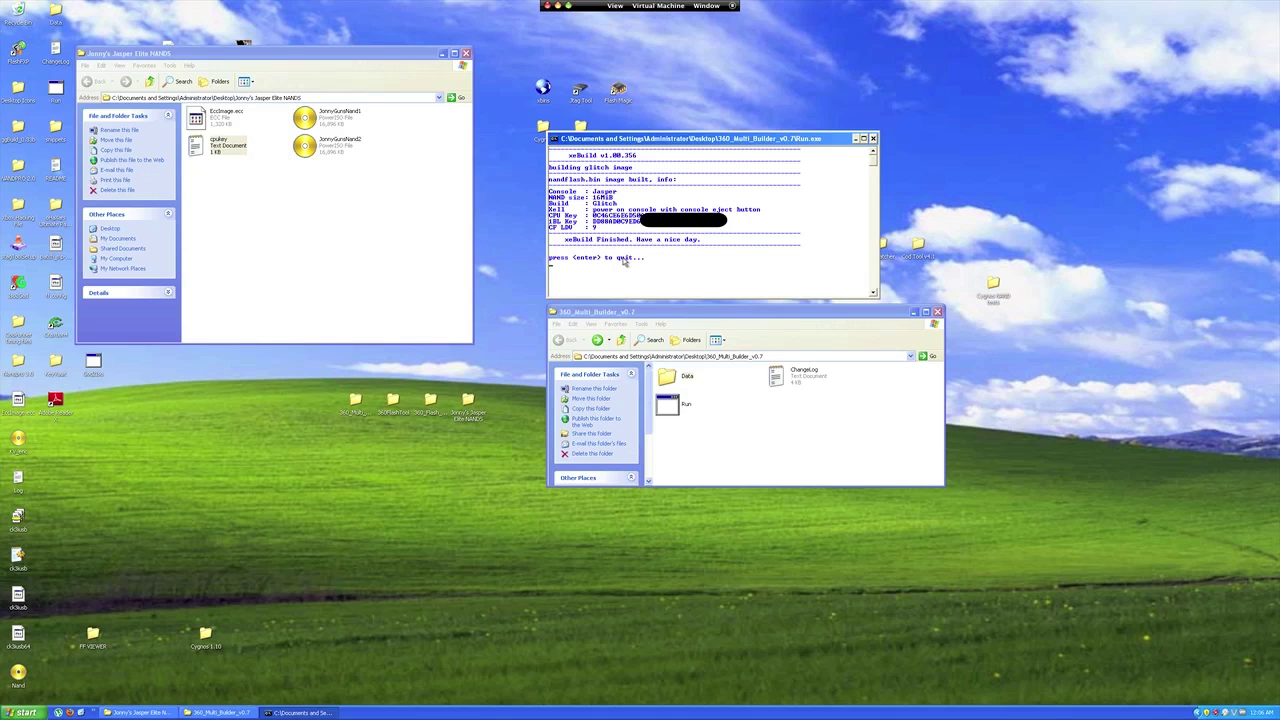
pyautogui.press('Return')
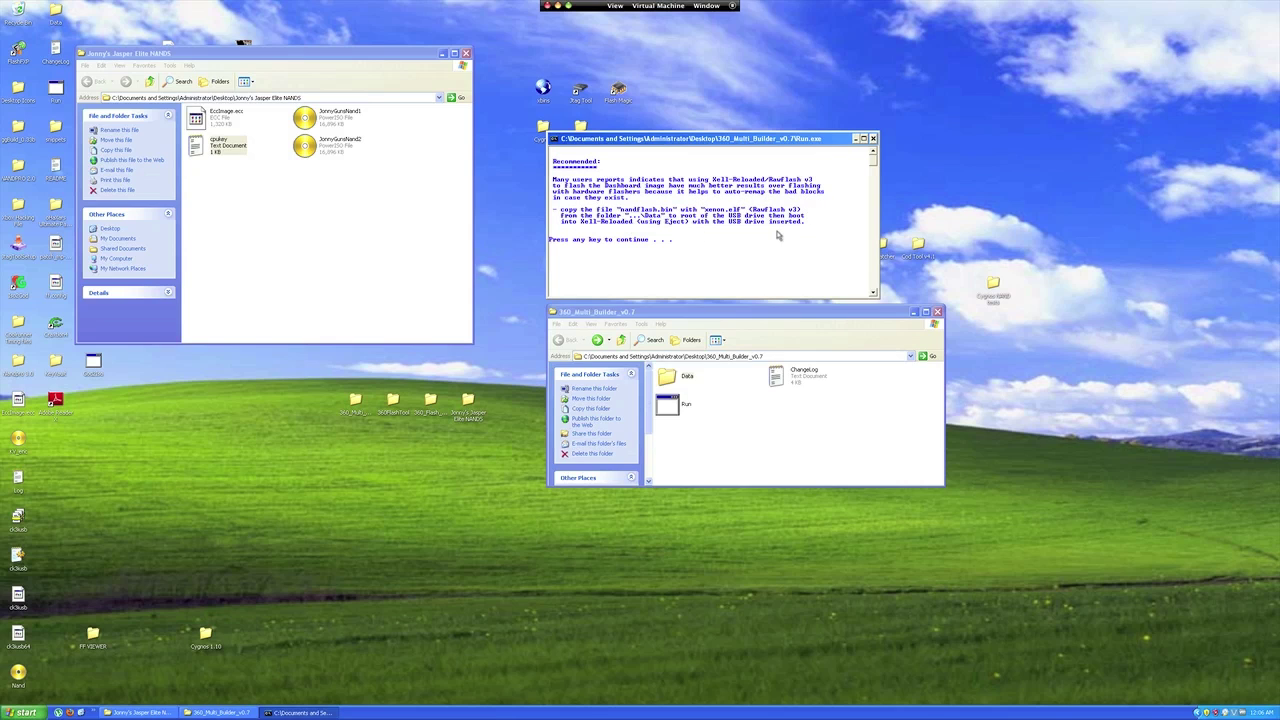
pyautogui.press('Return')
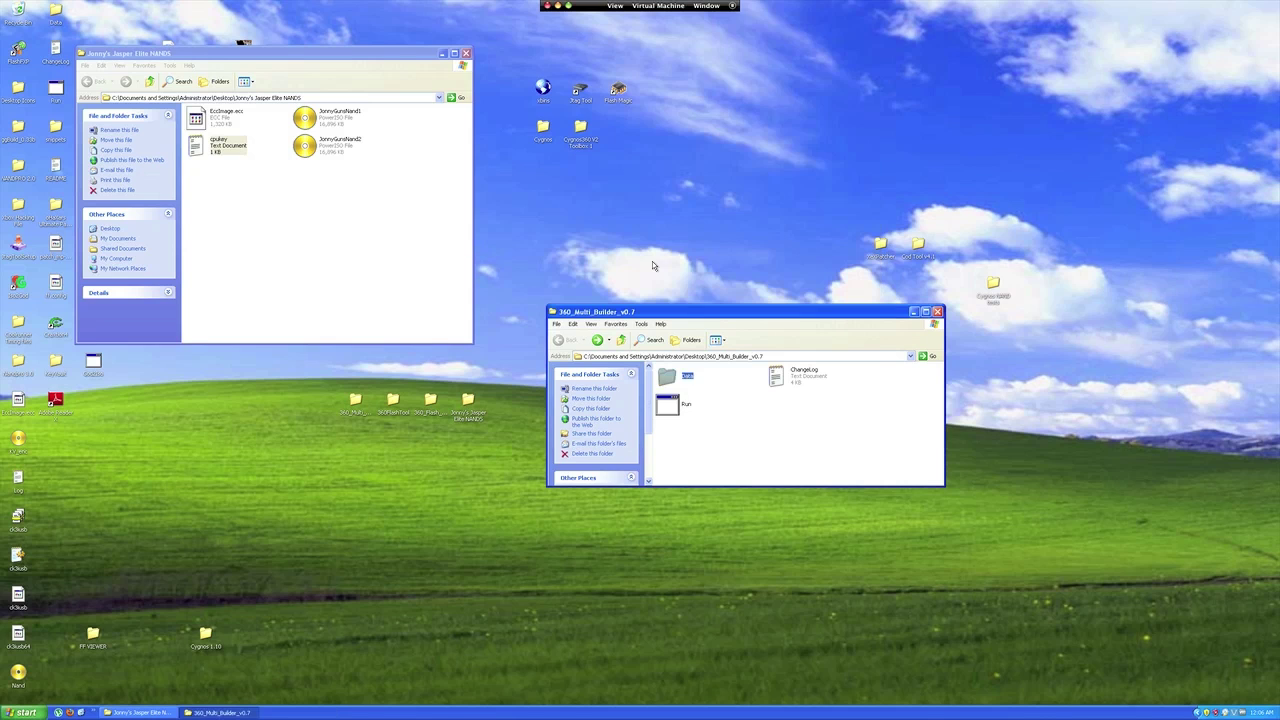
# Copy the nandflash image from the builder's Data folder into the Jasper Elite NANDS folder and close the Data window.
pyautogui.doubleClick(680, 377)
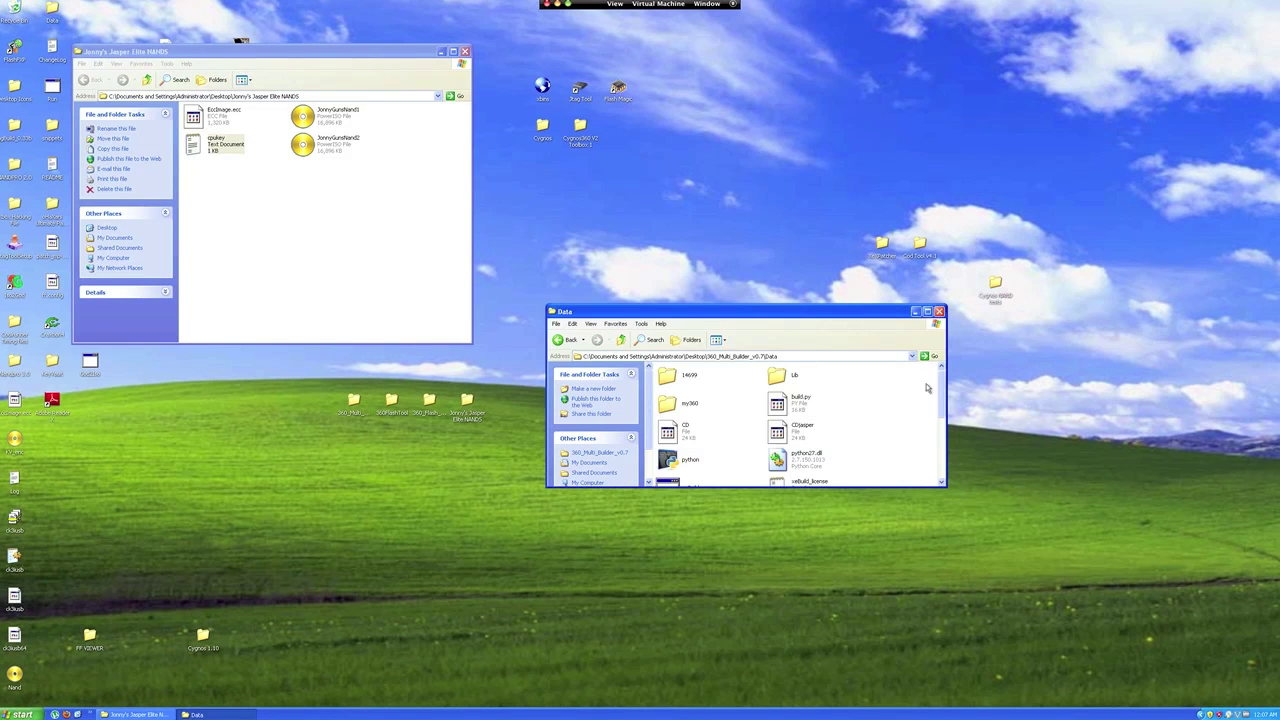
pyautogui.moveTo(940, 389); pyautogui.dragTo(942, 442)
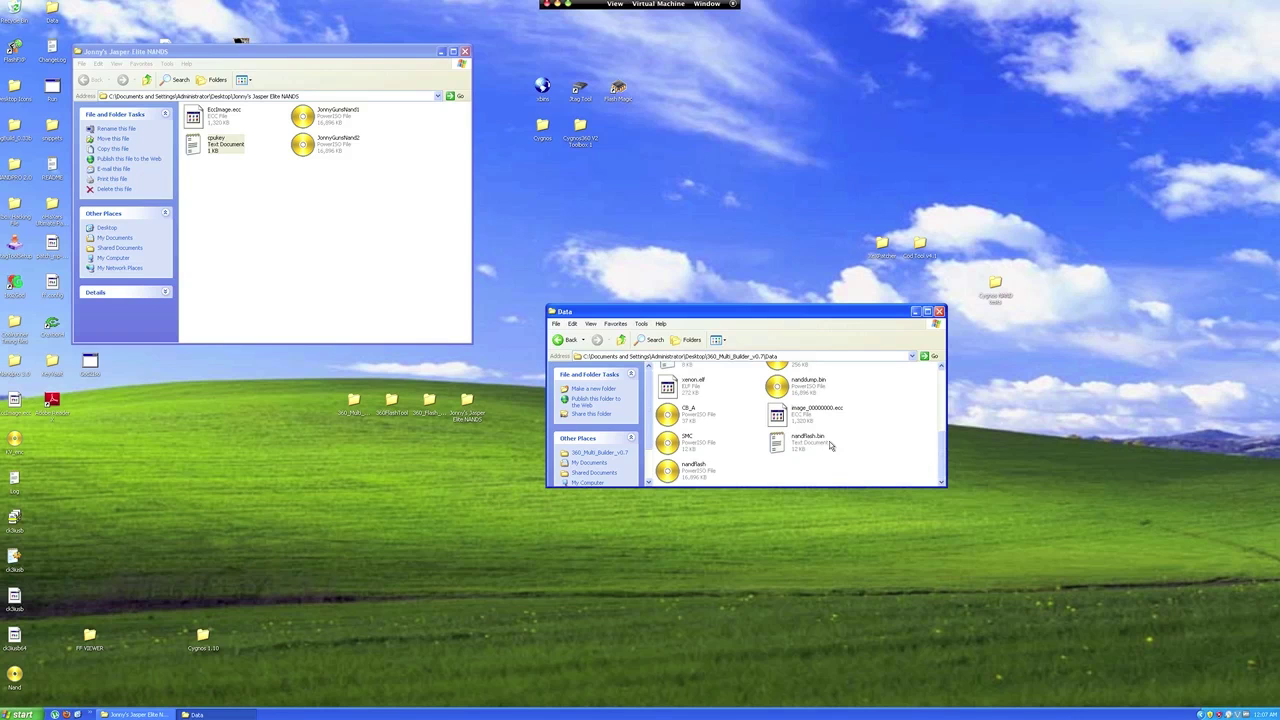
pyautogui.click(682, 470)
pyautogui.moveTo(652, 468); pyautogui.dragTo(700, 460)
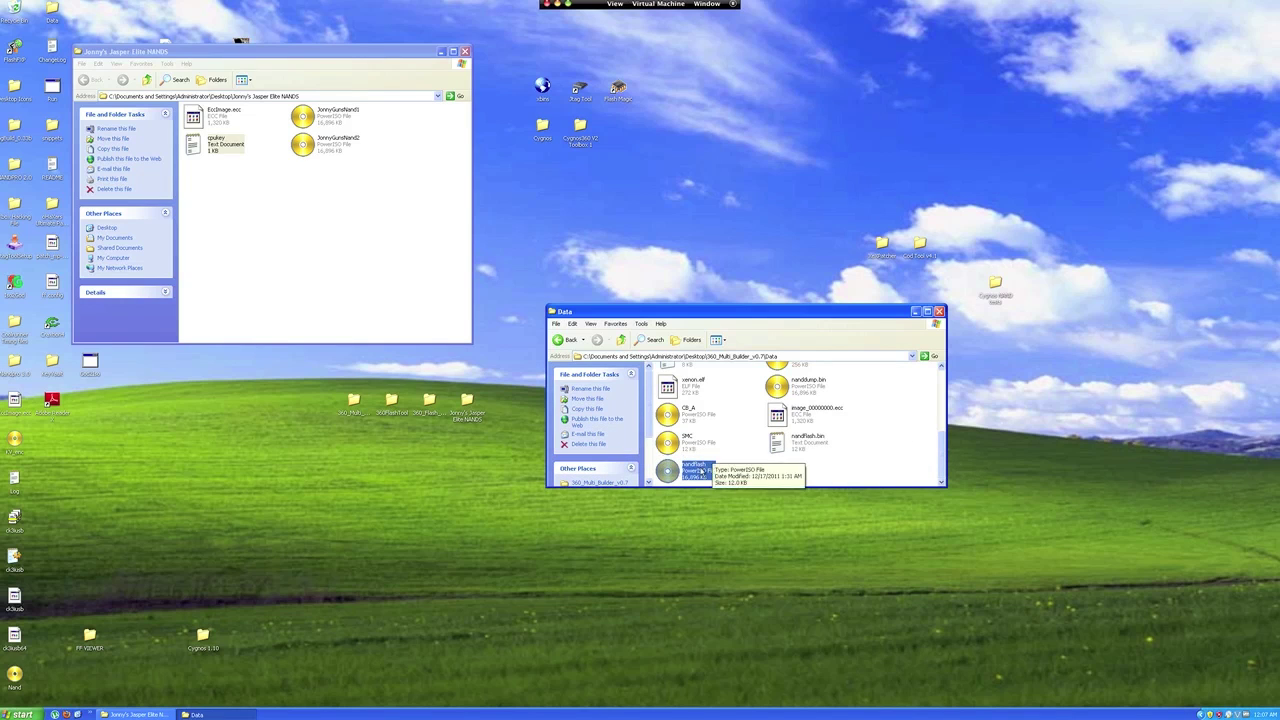
pyautogui.rightClick(695, 472)
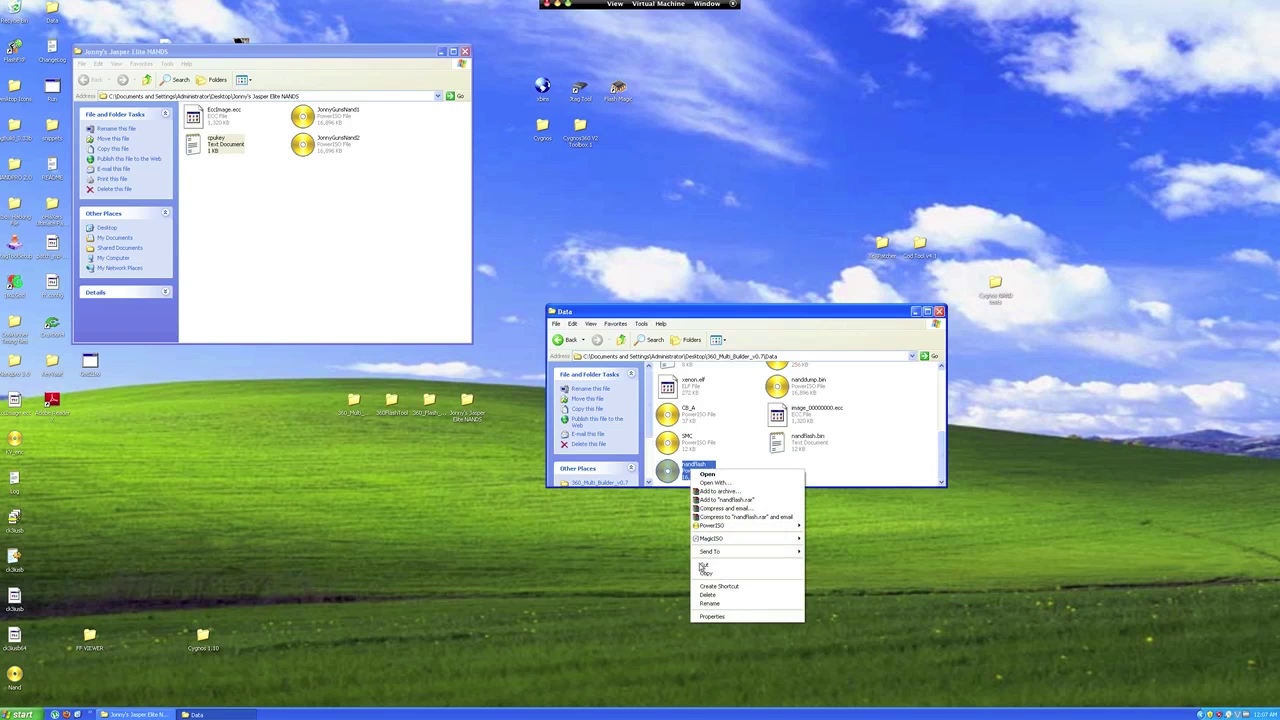
pyautogui.click(716, 575)
pyautogui.rightClick(428, 264)
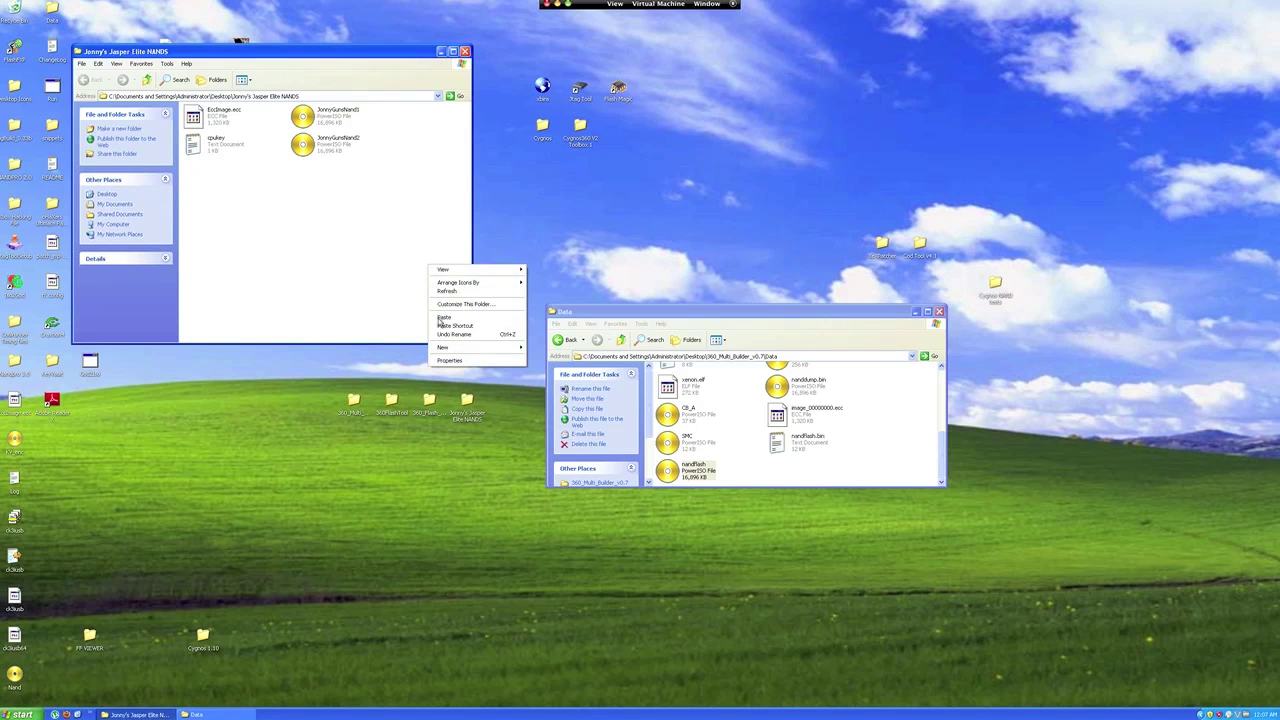
pyautogui.click(446, 320)
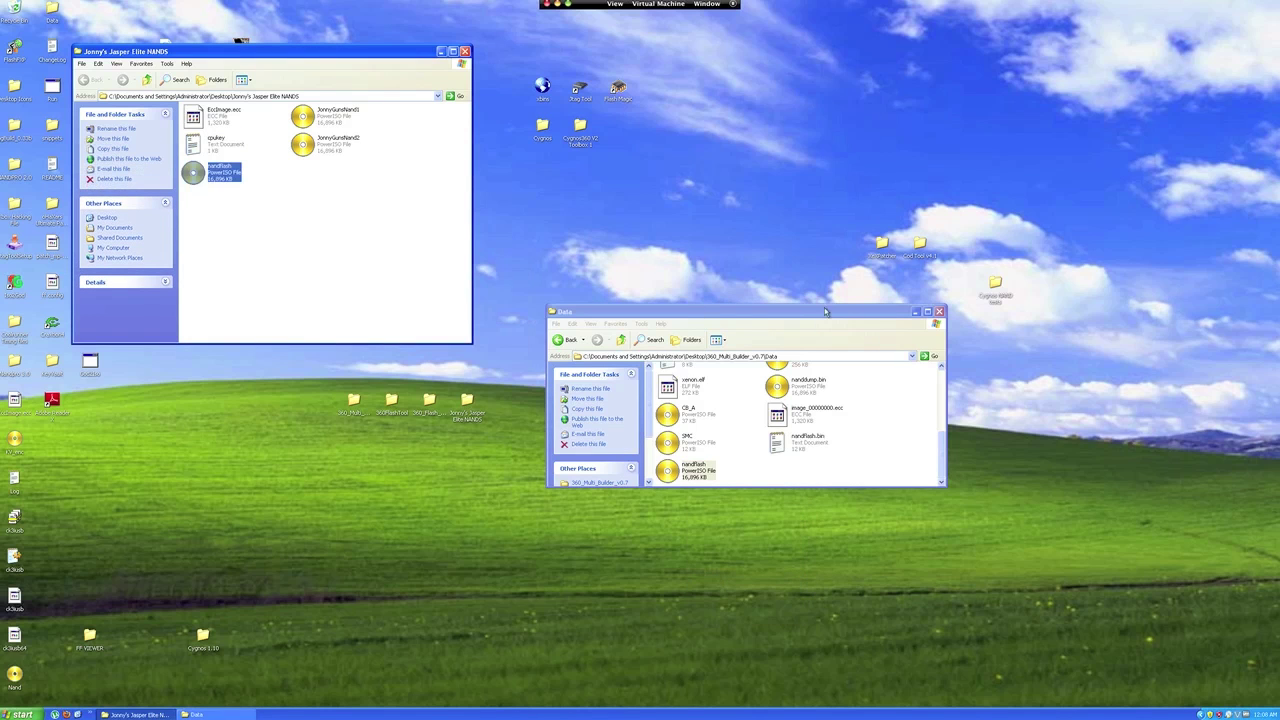
pyautogui.click(939, 311)
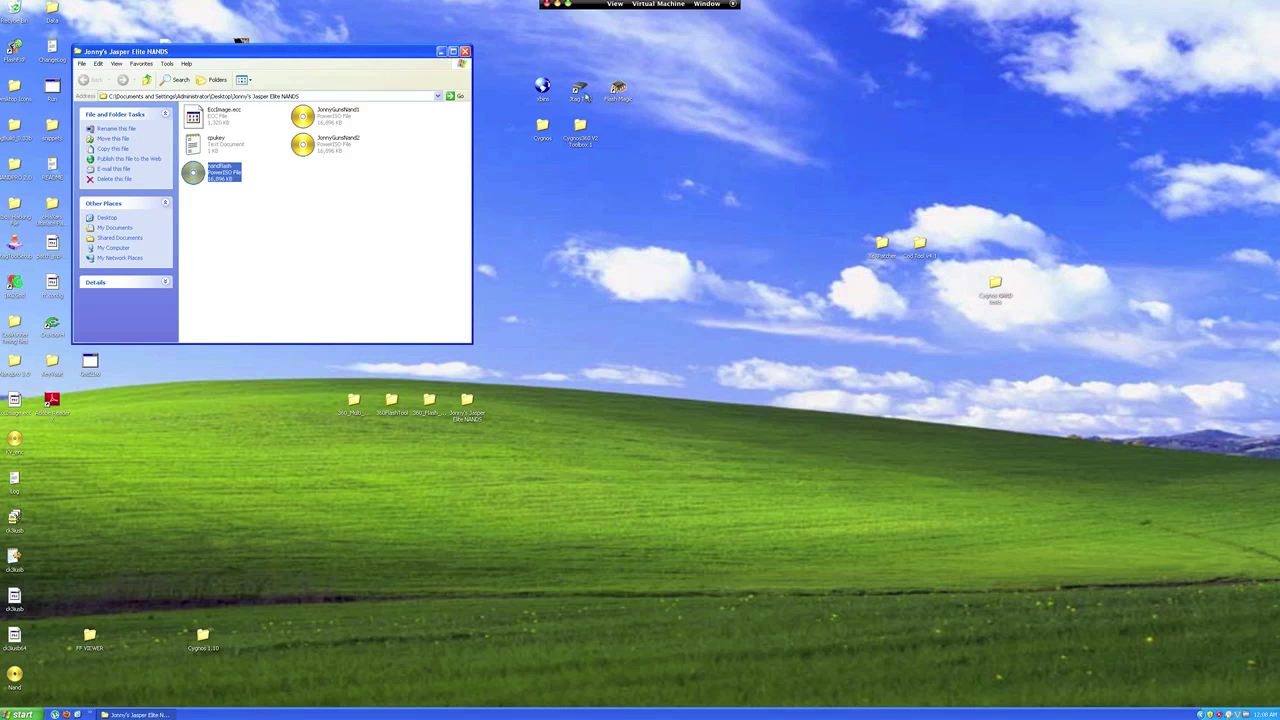
# Start Jtag Tool, choose the New Dash Reset Glitch method, and select NAND-X (USB Port) as the programming device.
pyautogui.click(580, 94)
pyautogui.doubleClick(580, 92)
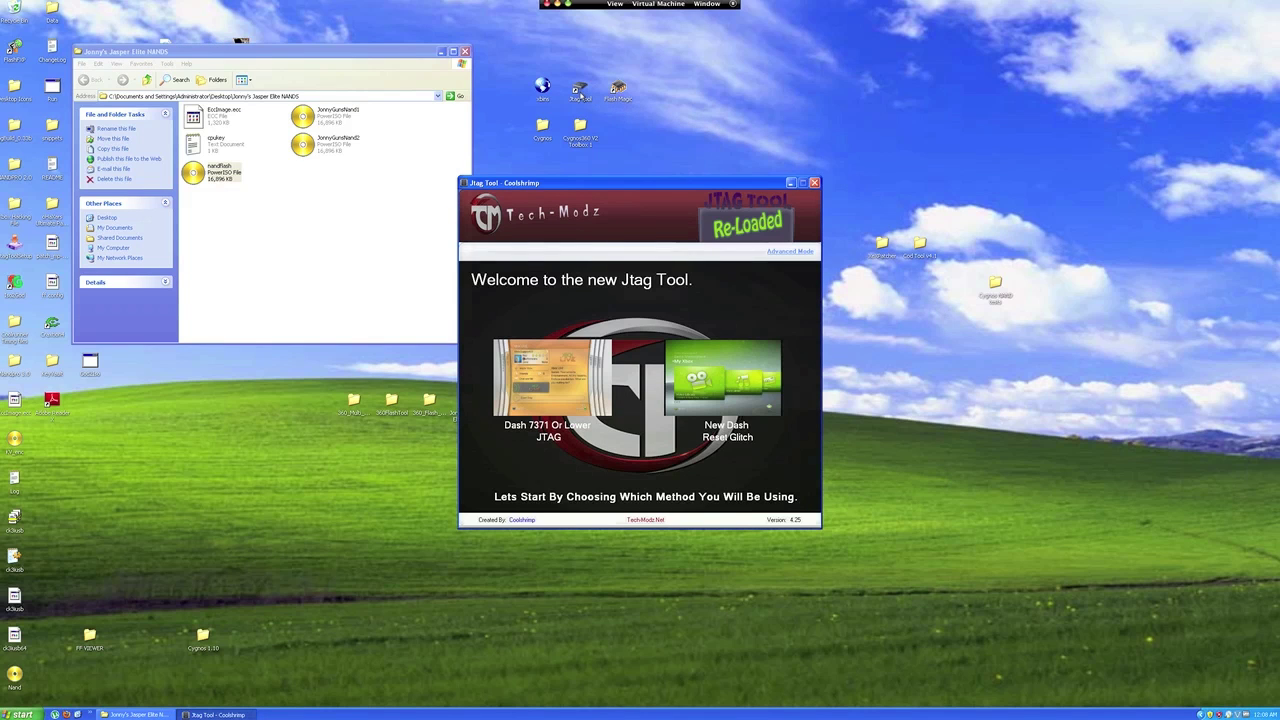
pyautogui.click(733, 387)
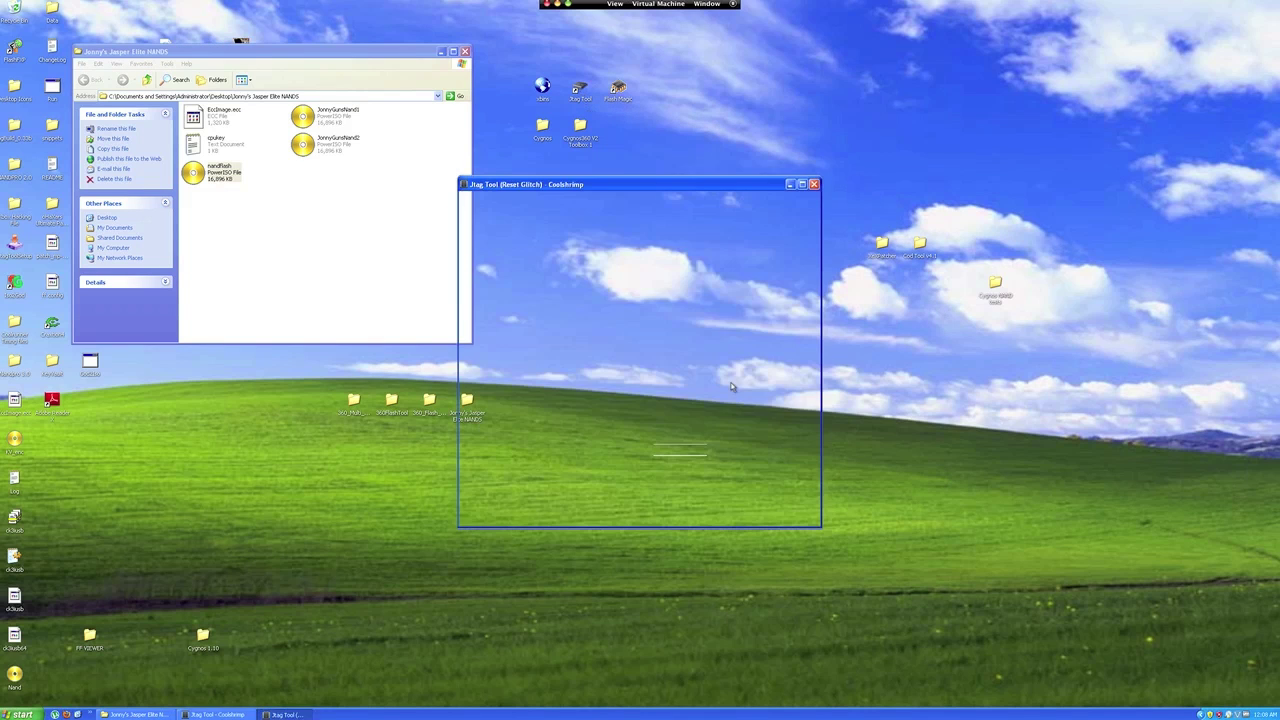
pyautogui.click(700, 440)
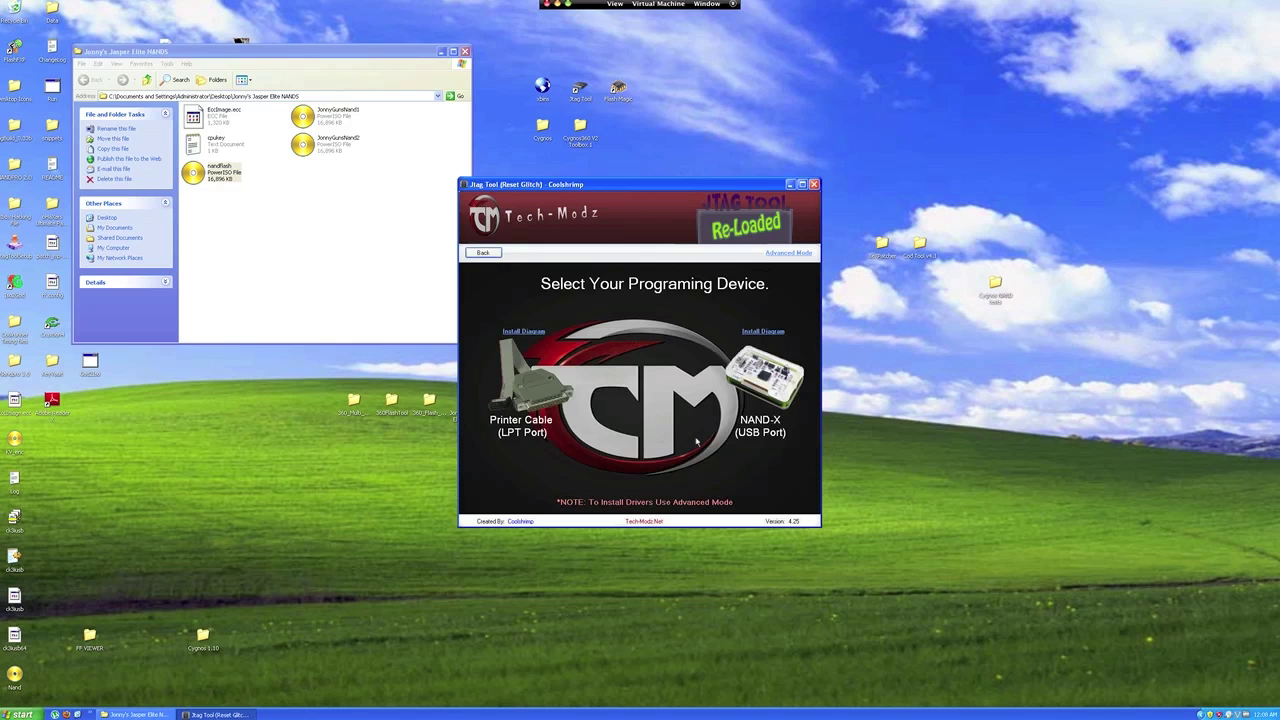
pyautogui.click(745, 396)
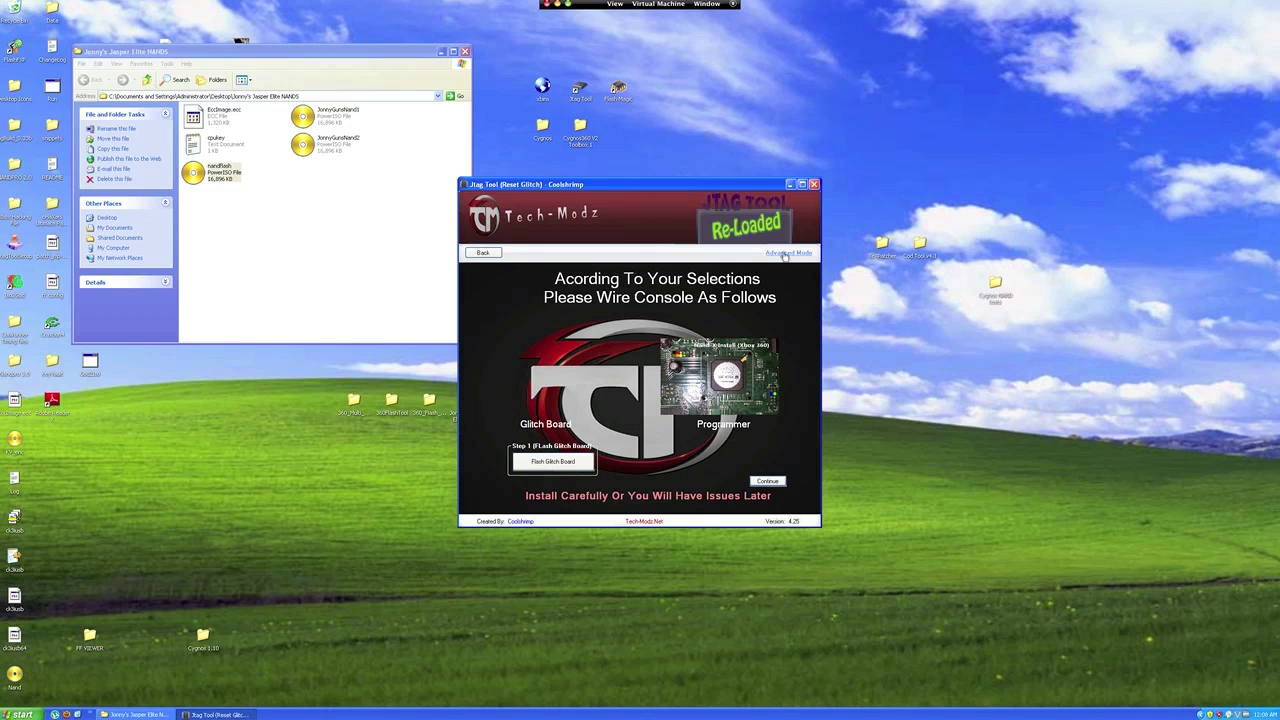
# Switch Jtag Tool to Advanced Mode and write the nandflash bin image from the Jasper Elite NANDS folder to the console.
pyautogui.press('Return')
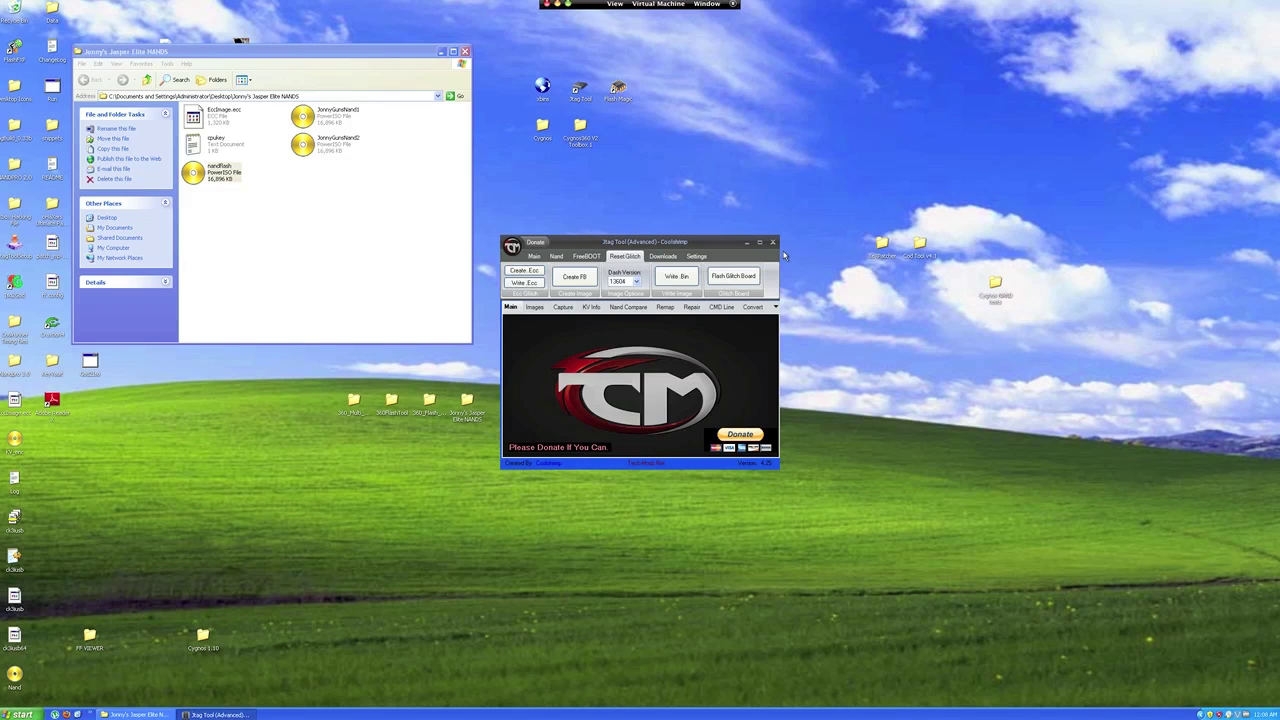
pyautogui.click(684, 280)
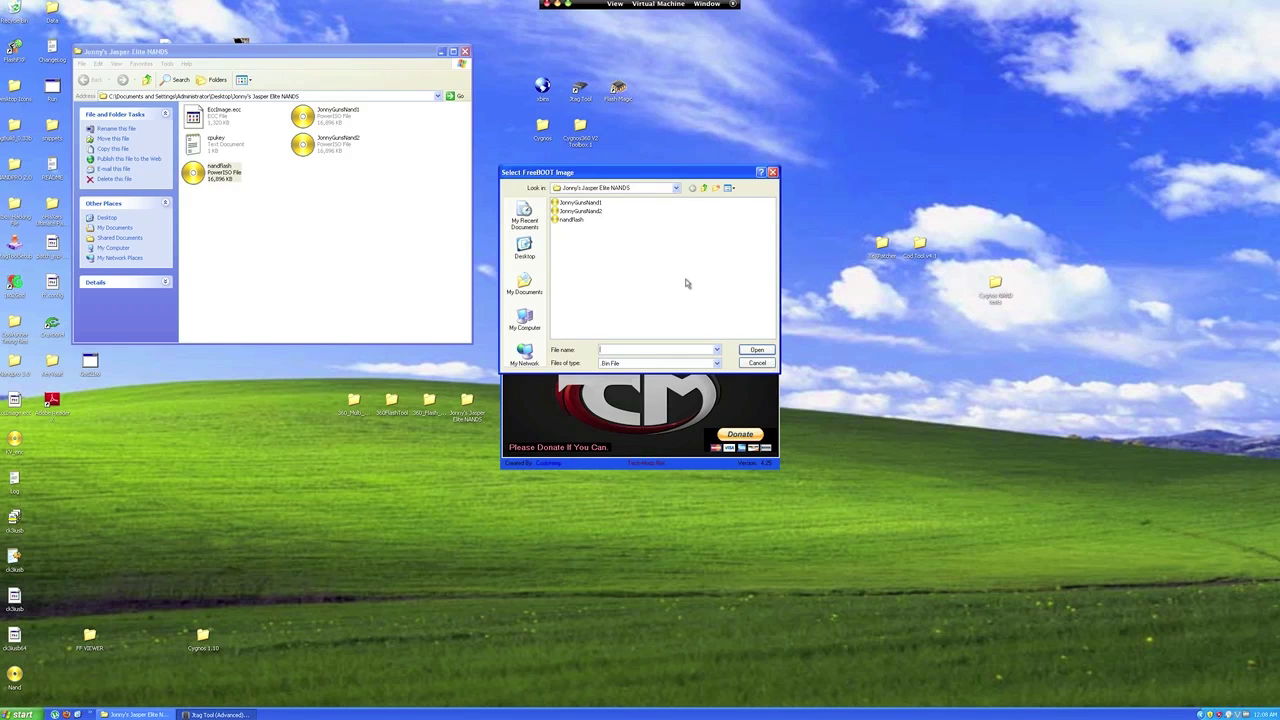
pyautogui.click(572, 219)
pyautogui.click(767, 350)
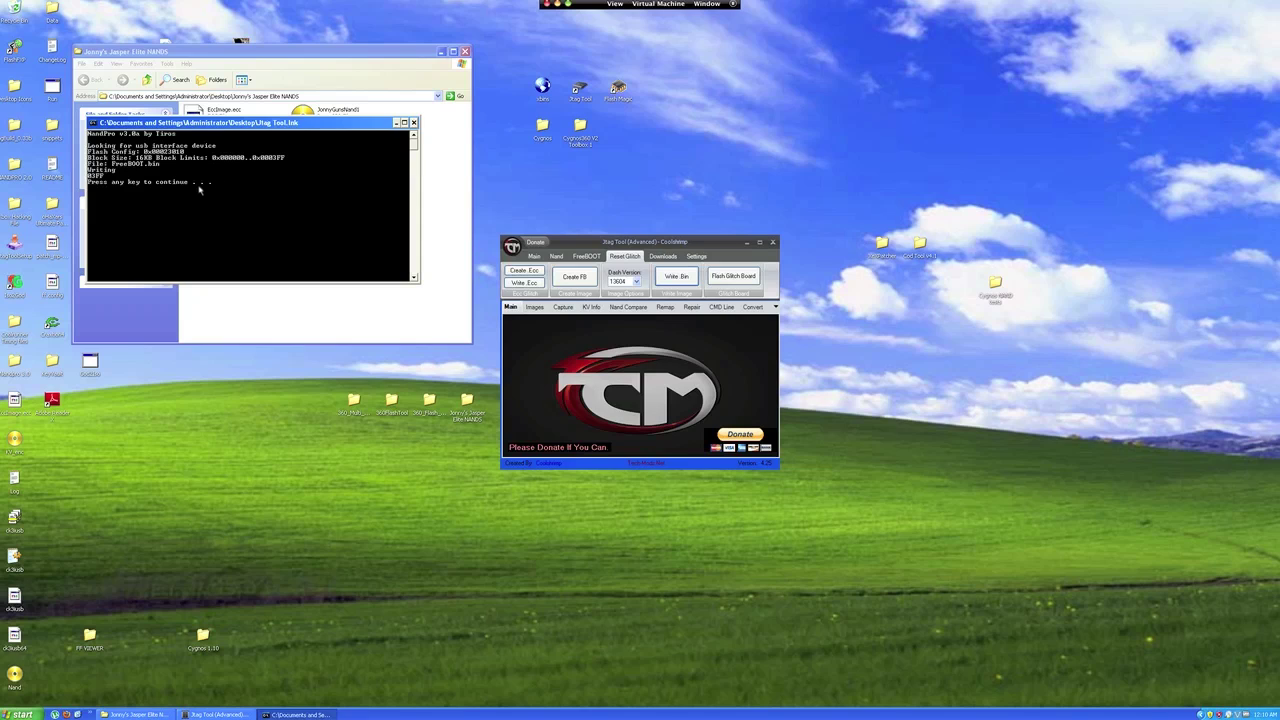
pyautogui.press('Return')
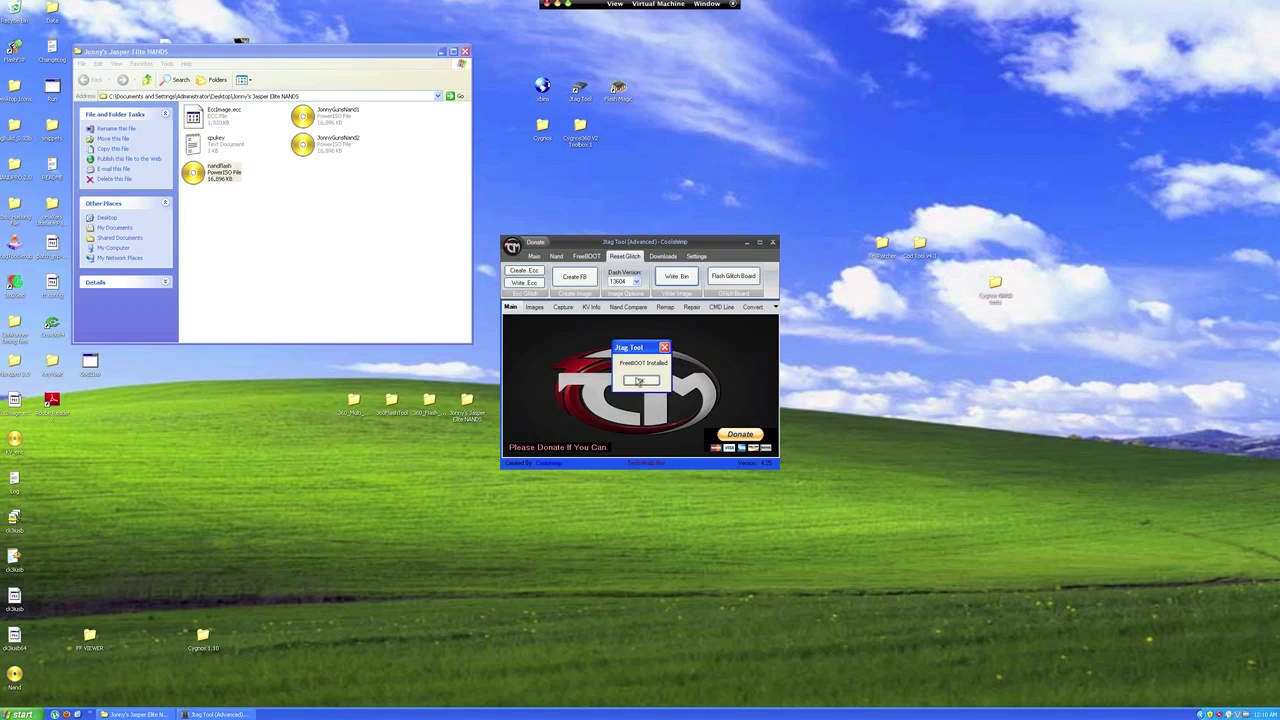
pyautogui.click(639, 381)
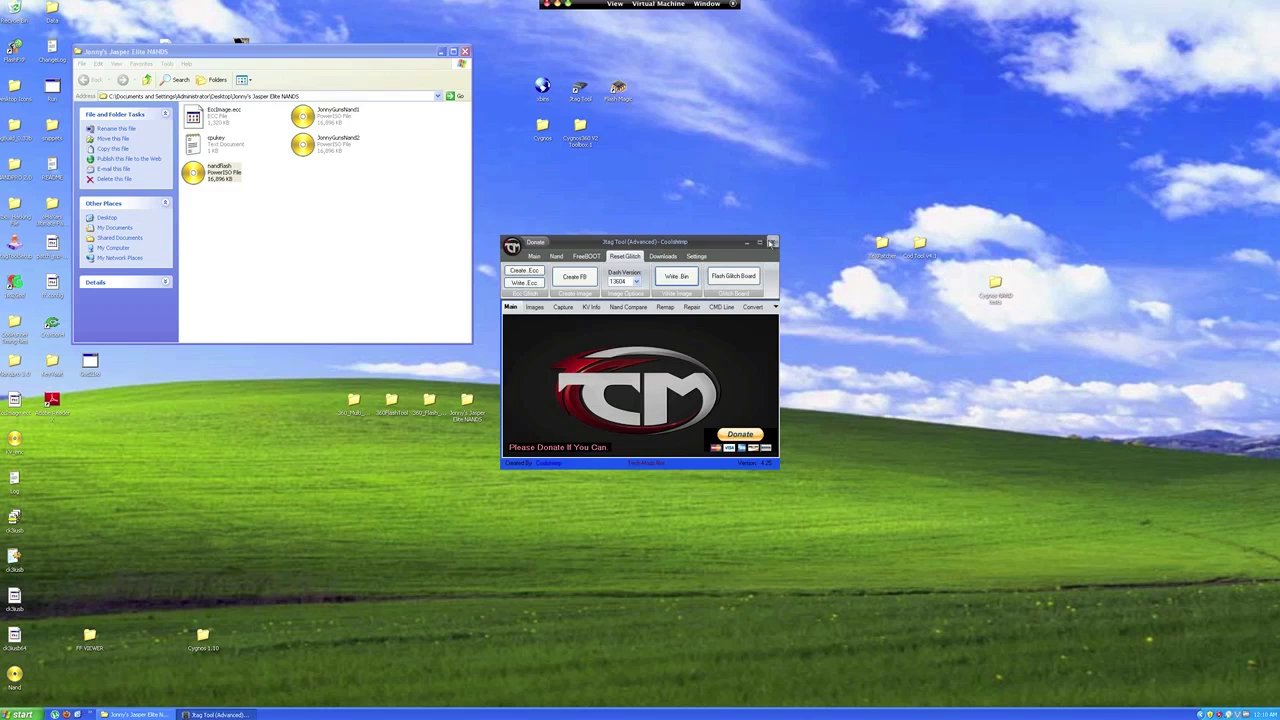
# Close Jtag Tool and the Jasper Elite NANDS folder window.
pyautogui.click(772, 242)
pyautogui.click(465, 51)
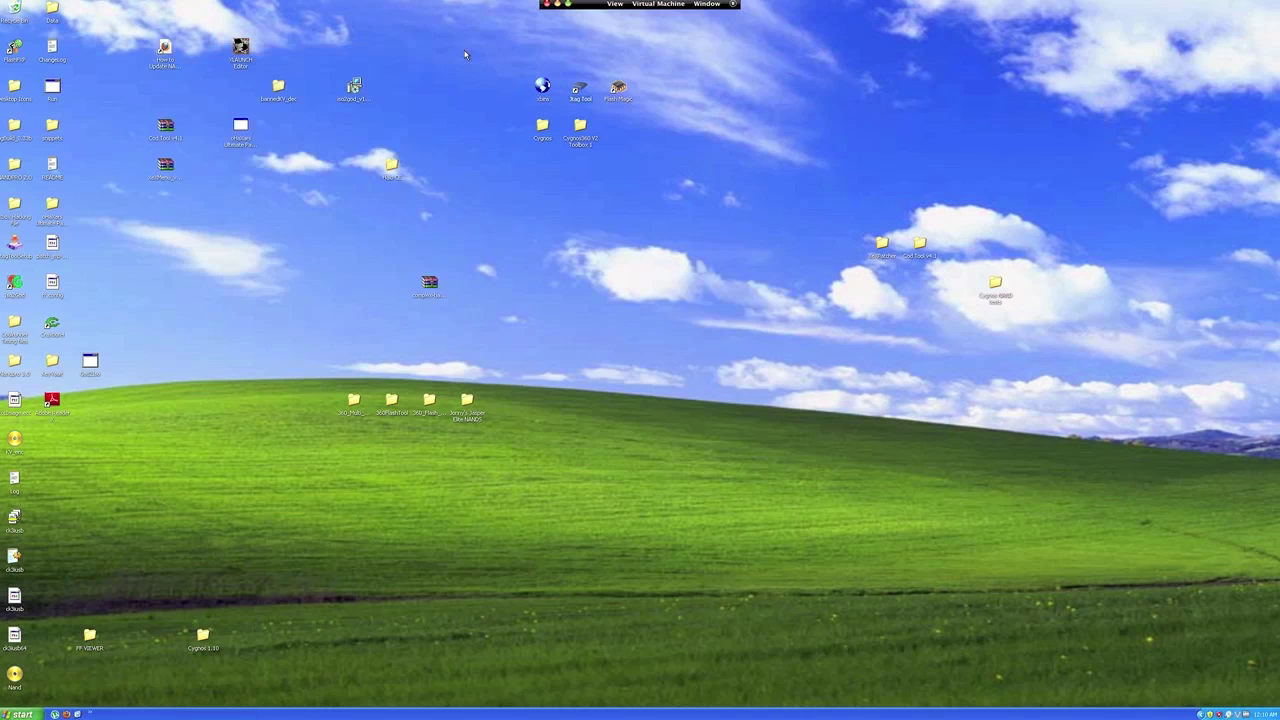